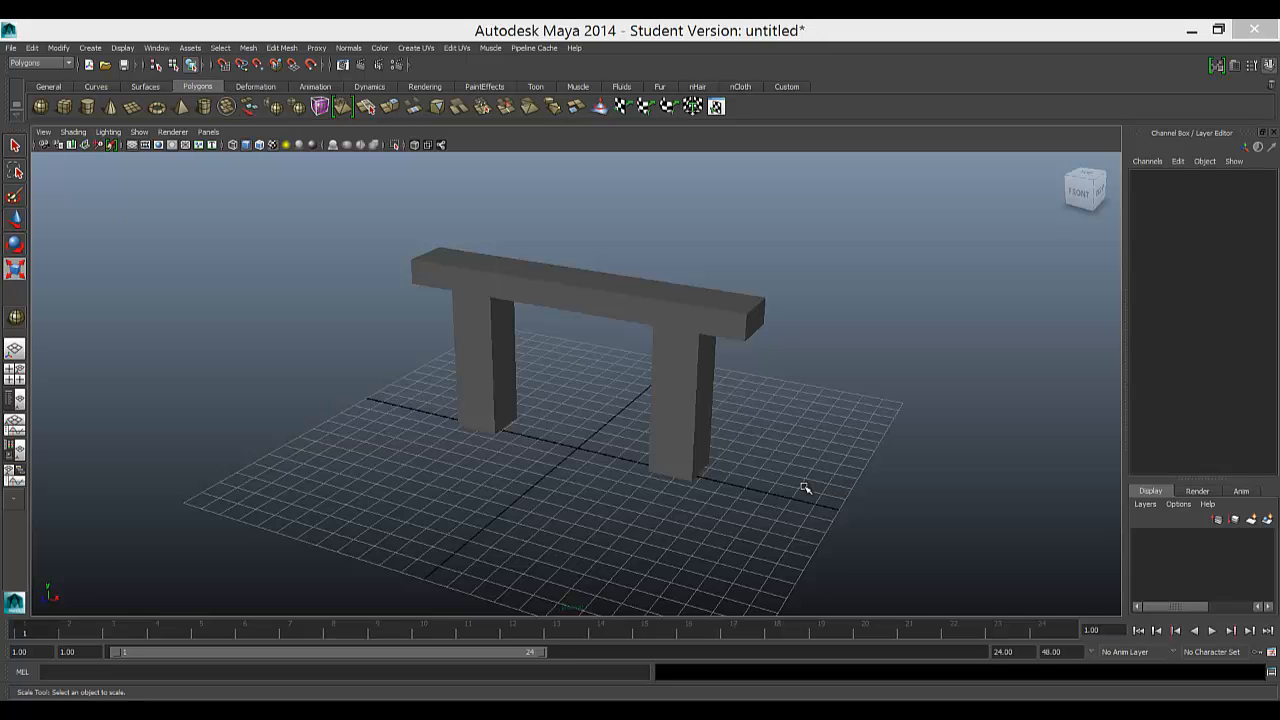
Show the Outliner beside the perspective view, narrow it, and select the combined bench mesh.
click(670, 329)
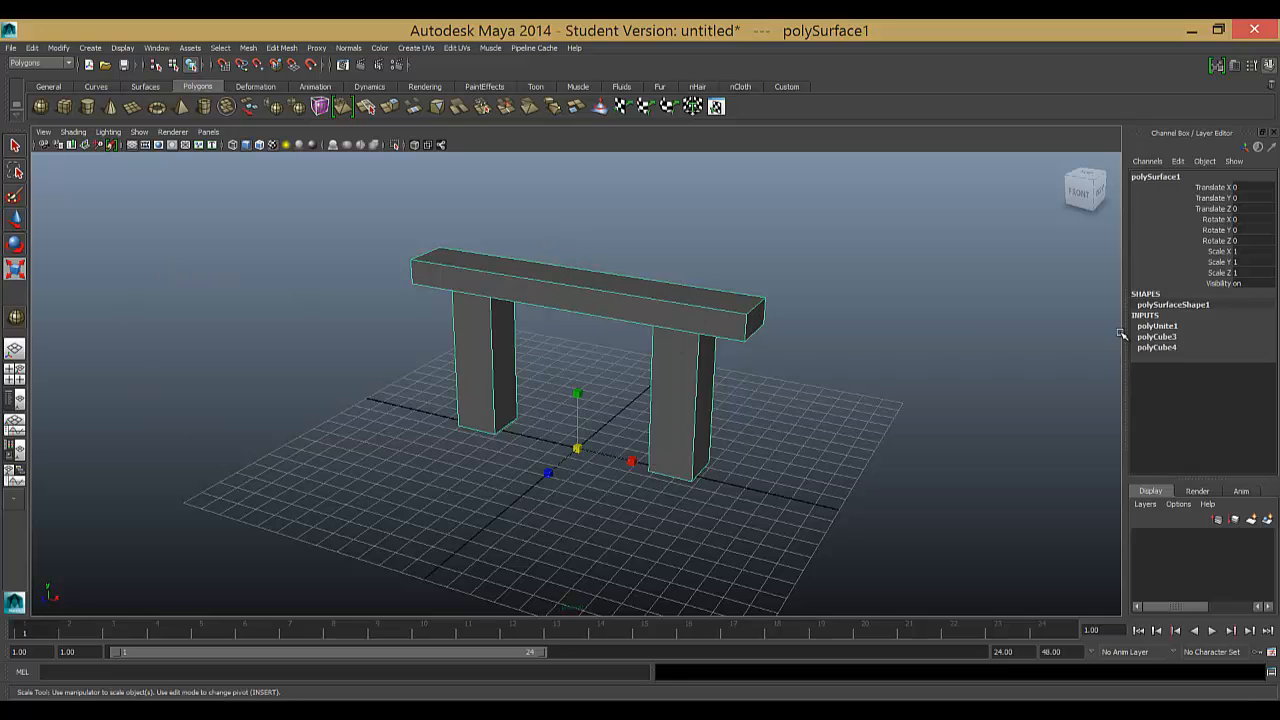
click(14, 398)
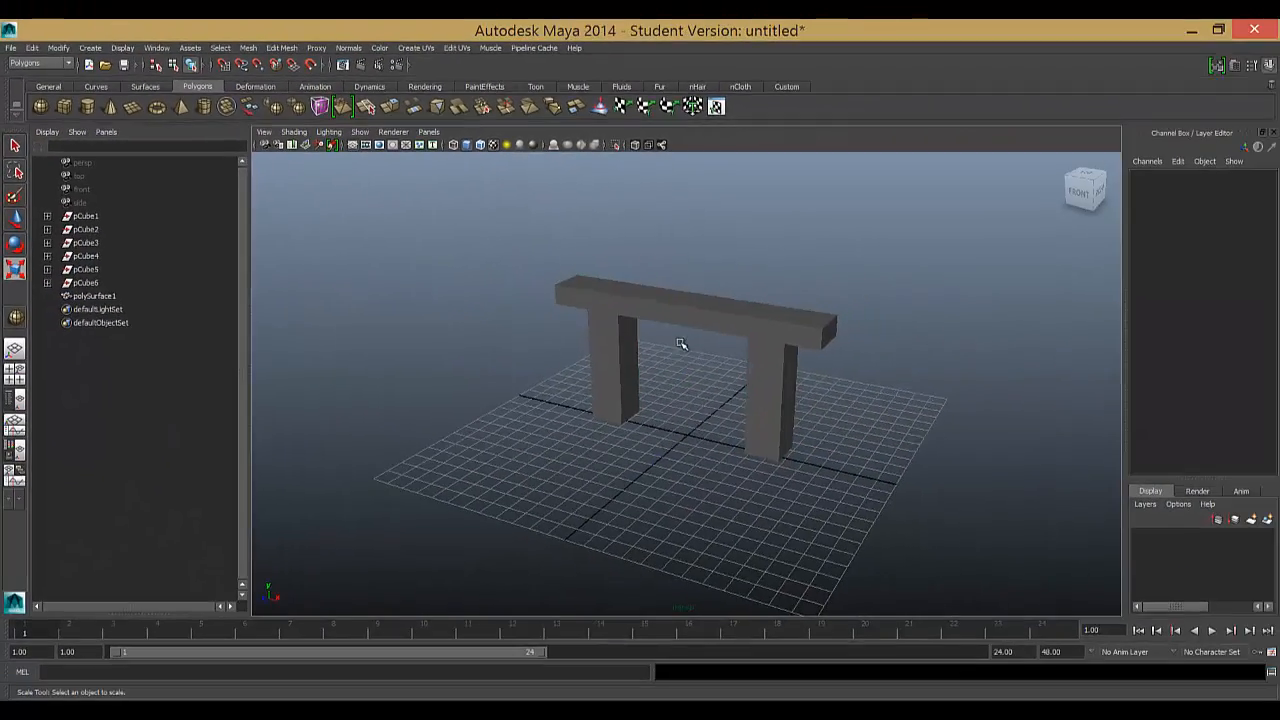
click(686, 320)
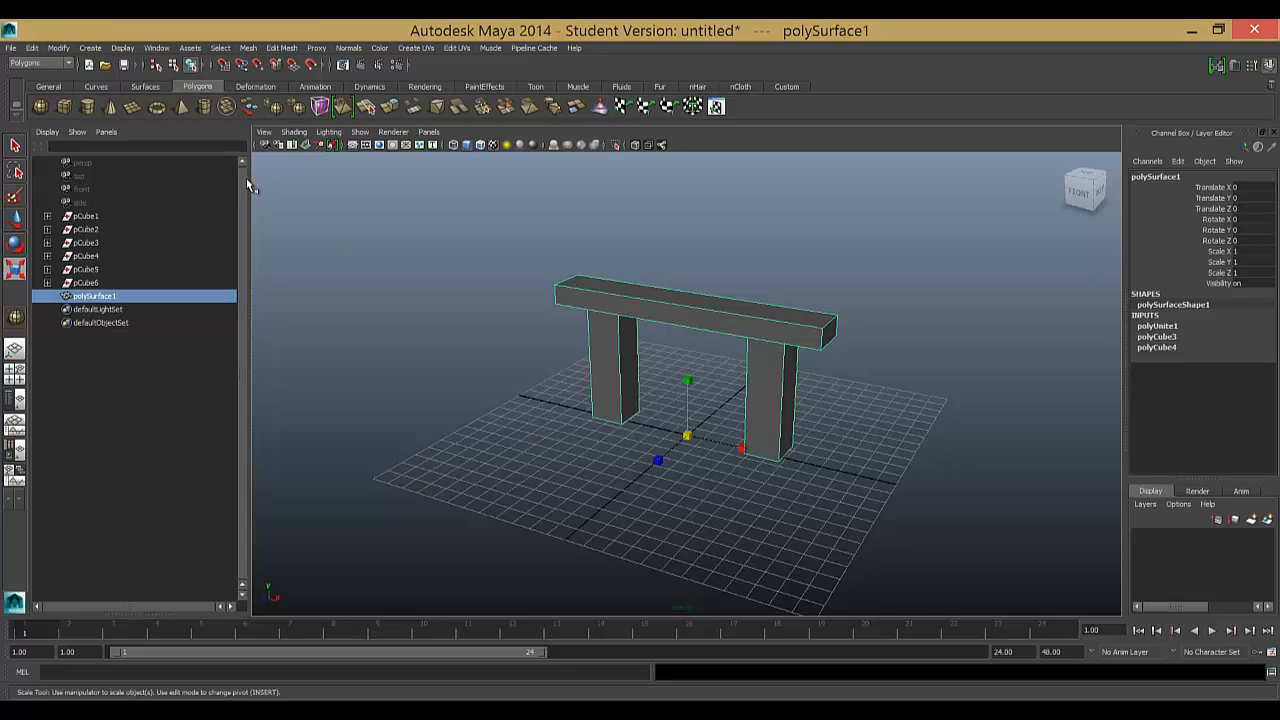
drag(248, 182, 167, 178)
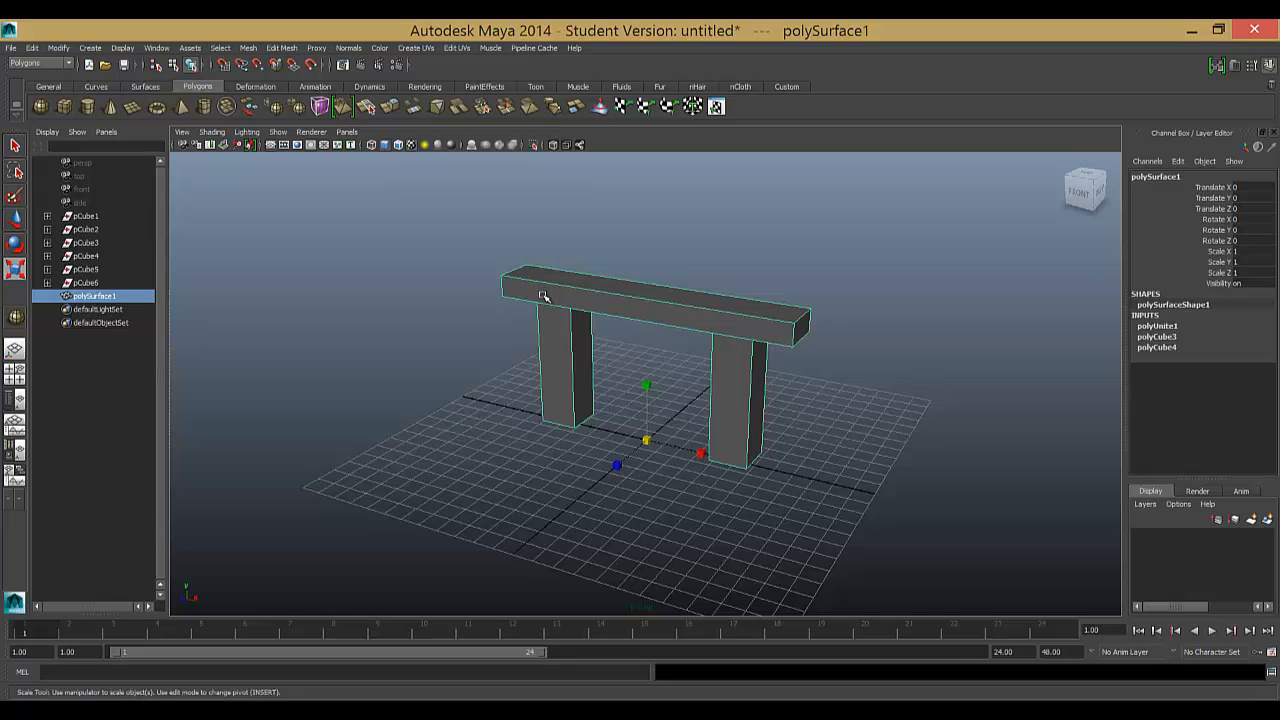
Preview the bench mesh with smooth display, then return it to unsmoothed display.
key(3)
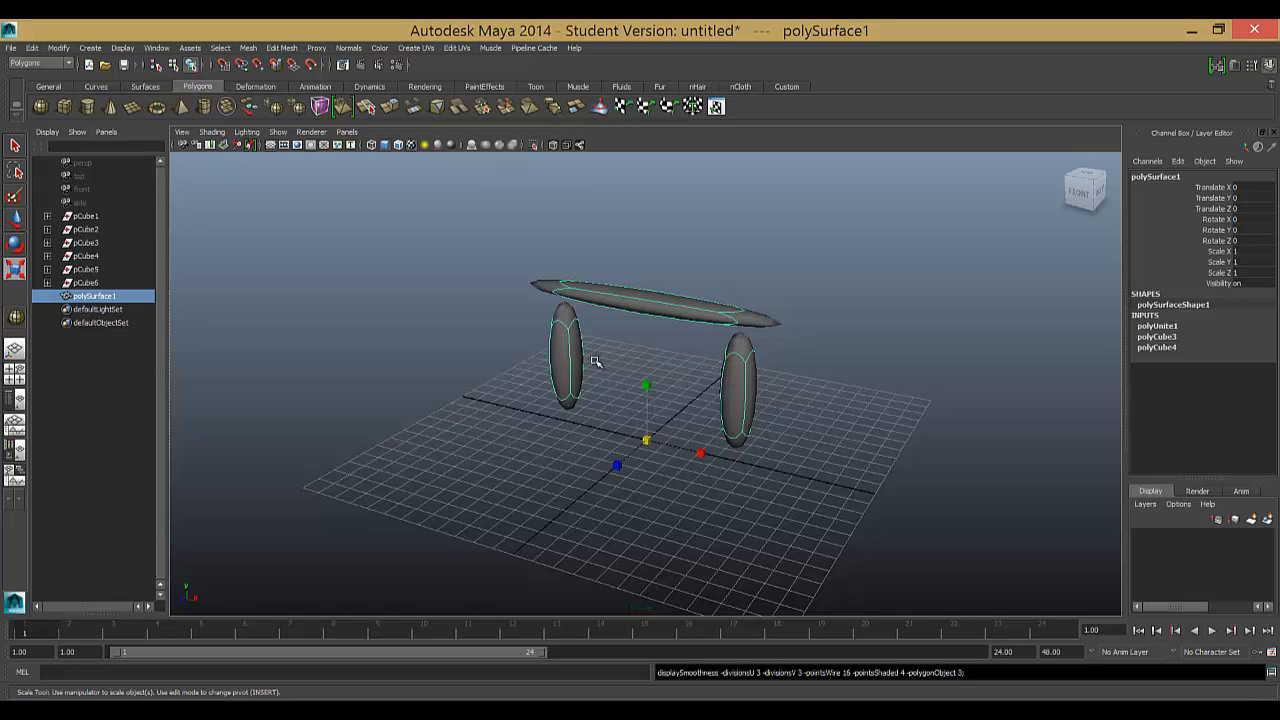
key(1)
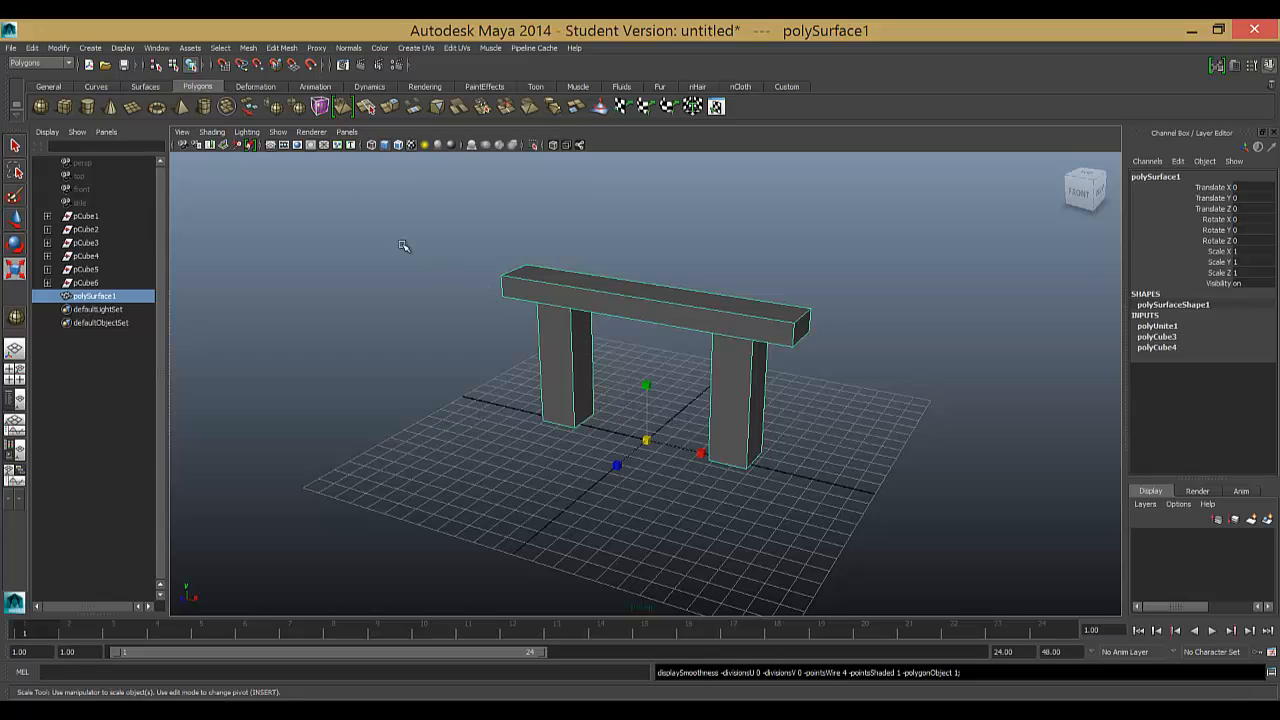
click(282, 48)
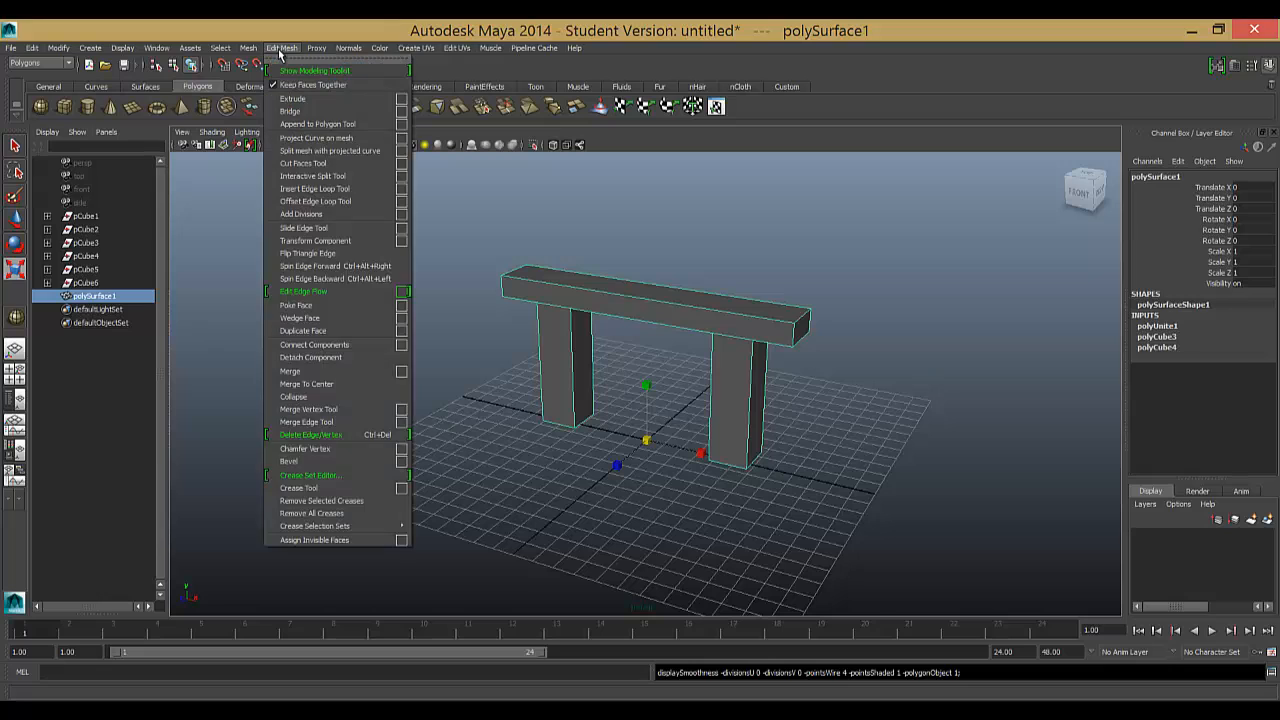
mouse_move(248, 52)
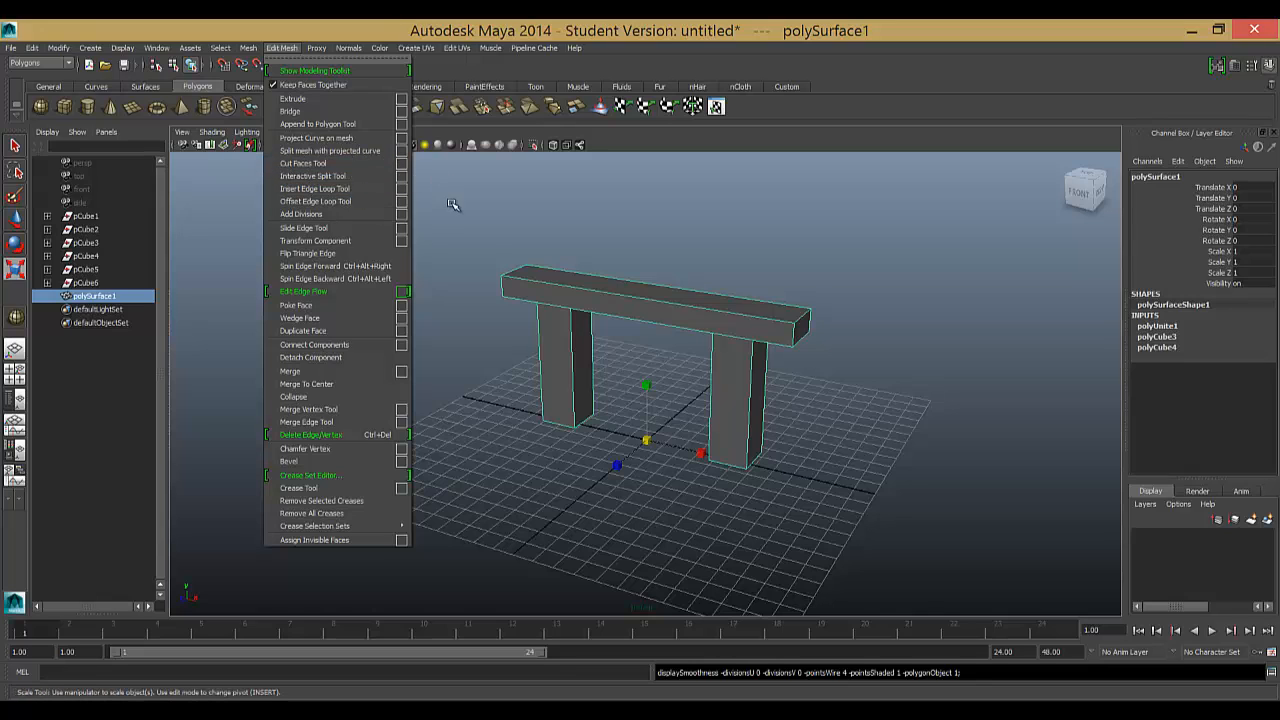
click(596, 291)
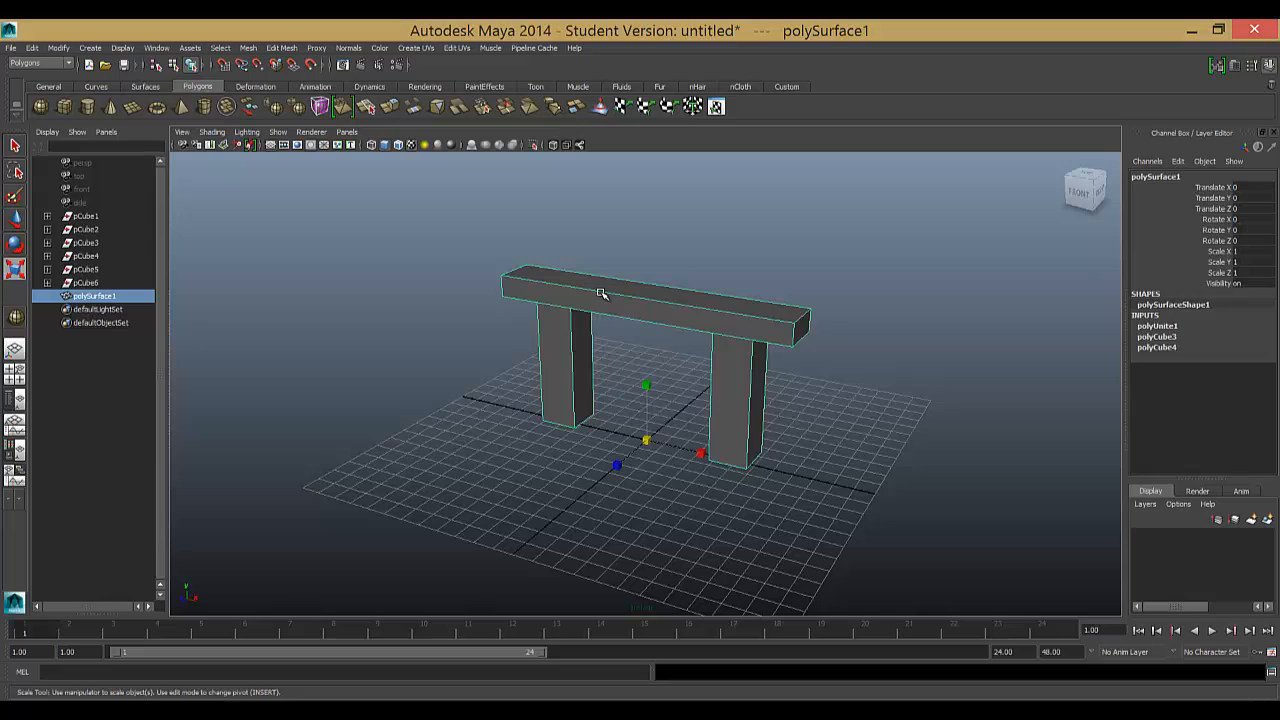
Select the long front top edge of the bench's beam in edge mode and apply Smooth to it.
right_click(598, 294)
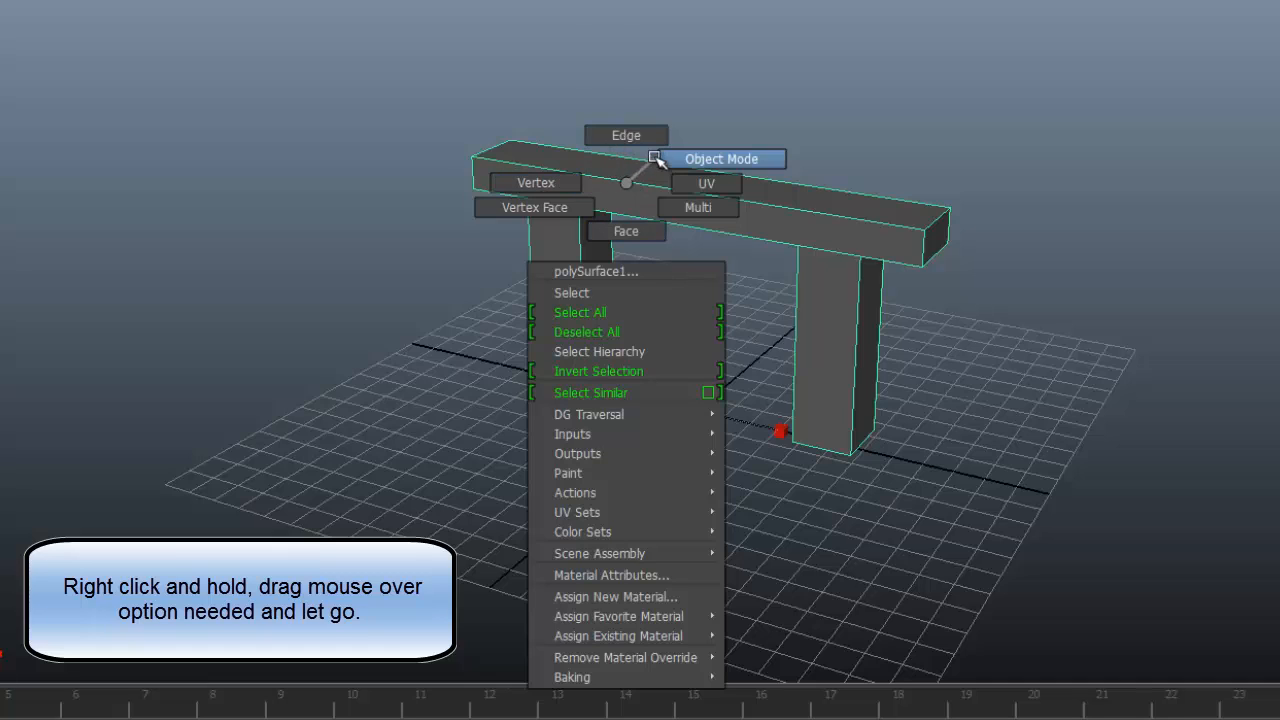
right_drag(643, 173, 623, 143)
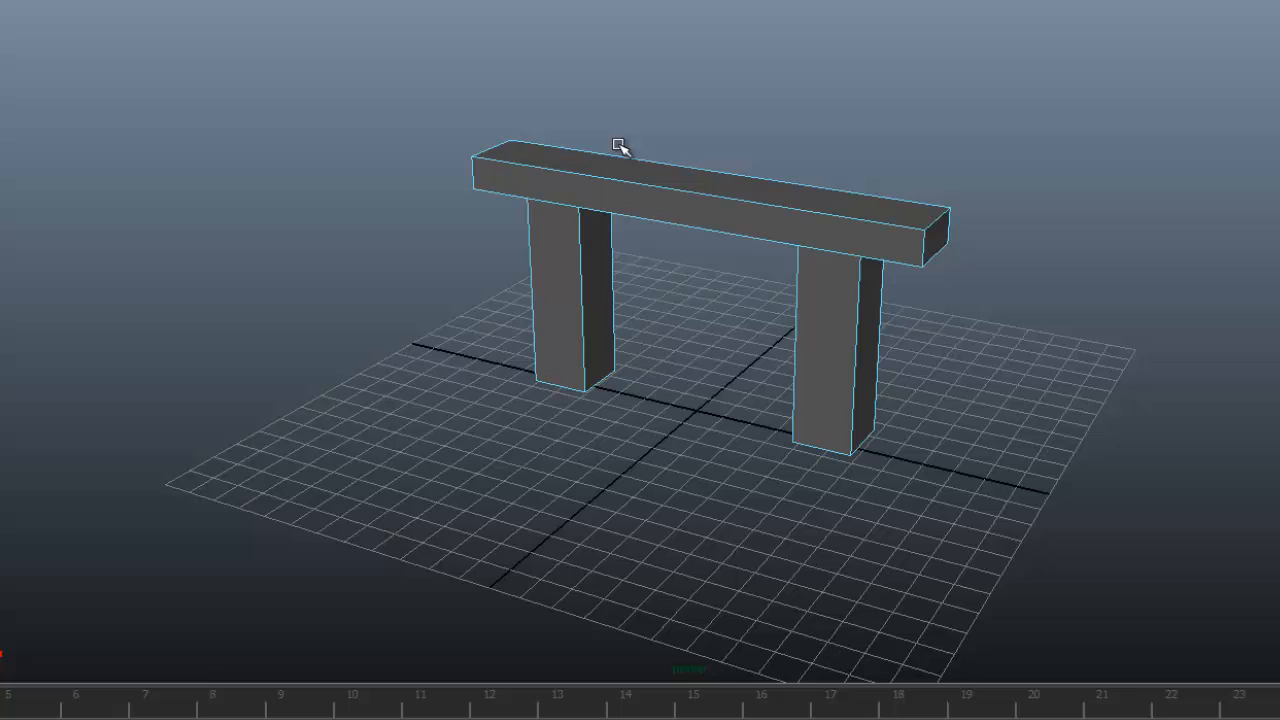
click(661, 191)
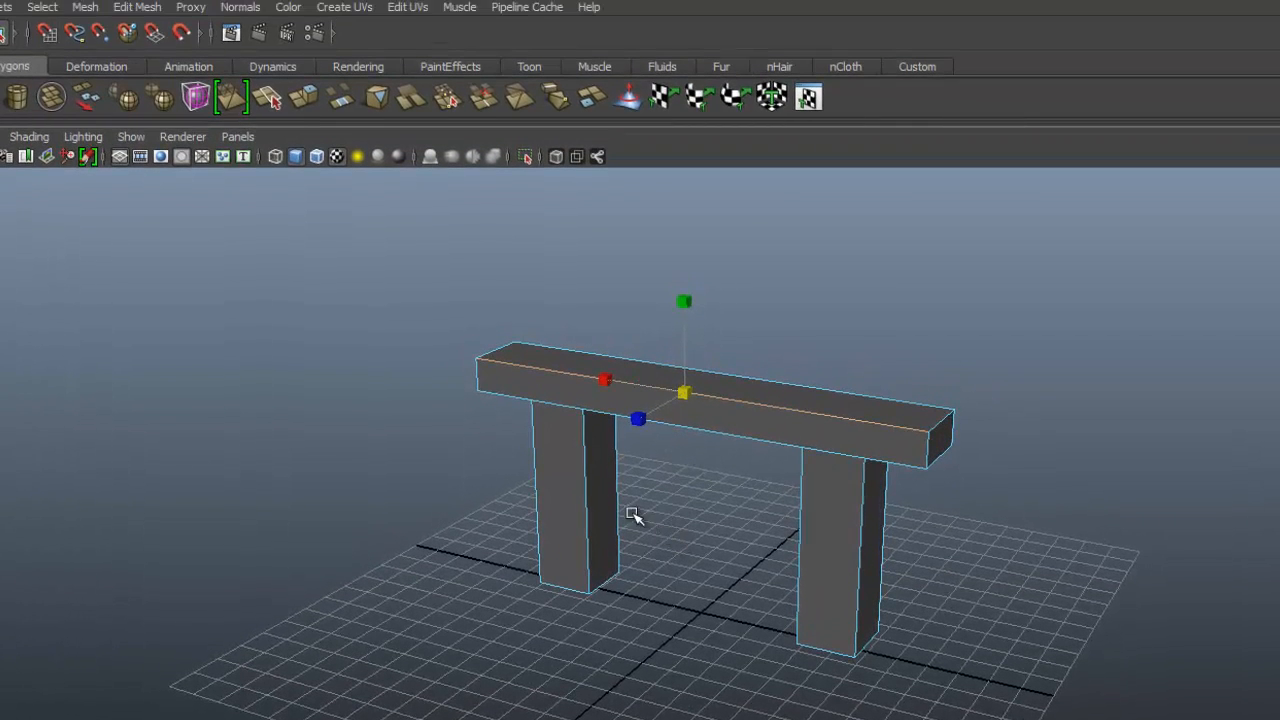
click(193, 12)
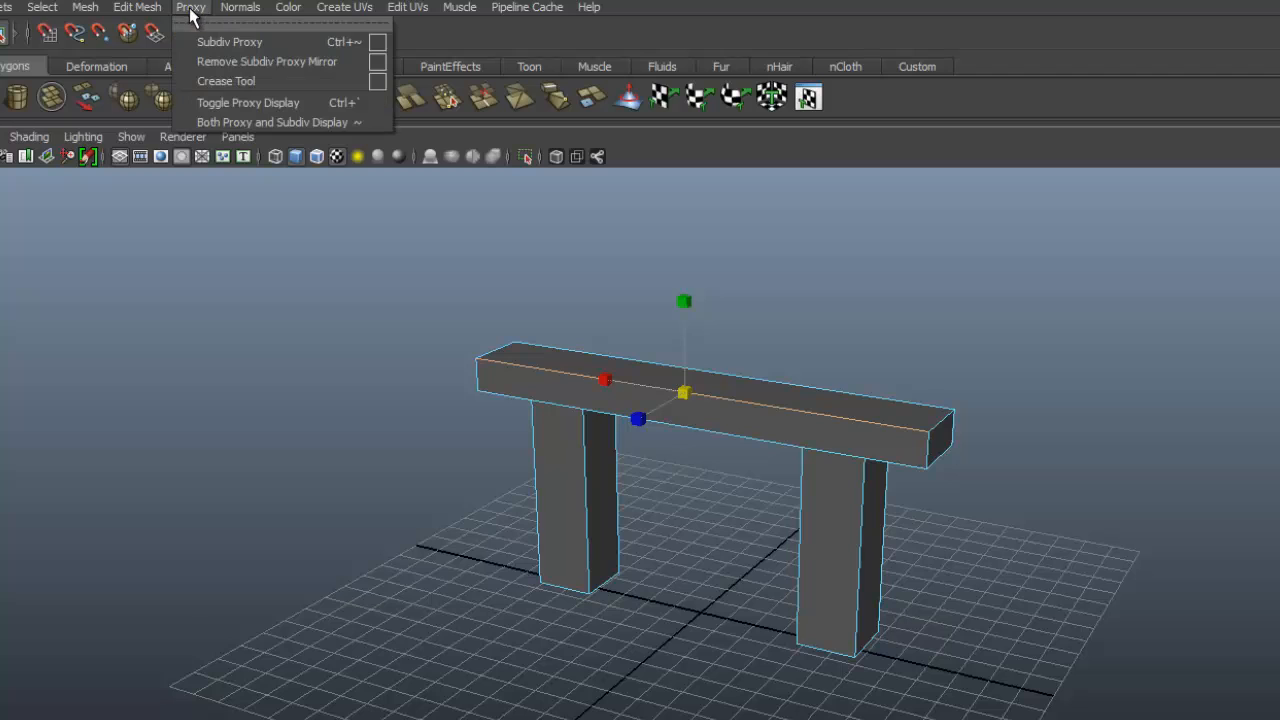
mouse_move(138, 8)
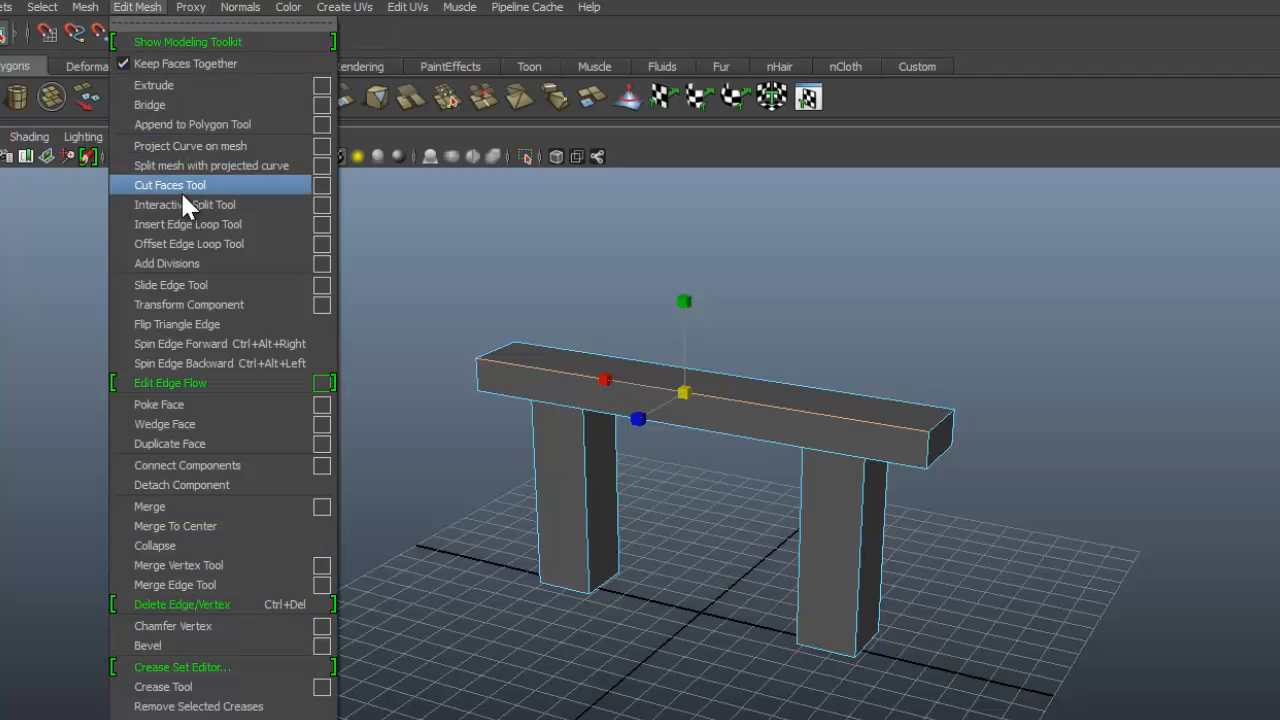
mouse_move(80, 10)
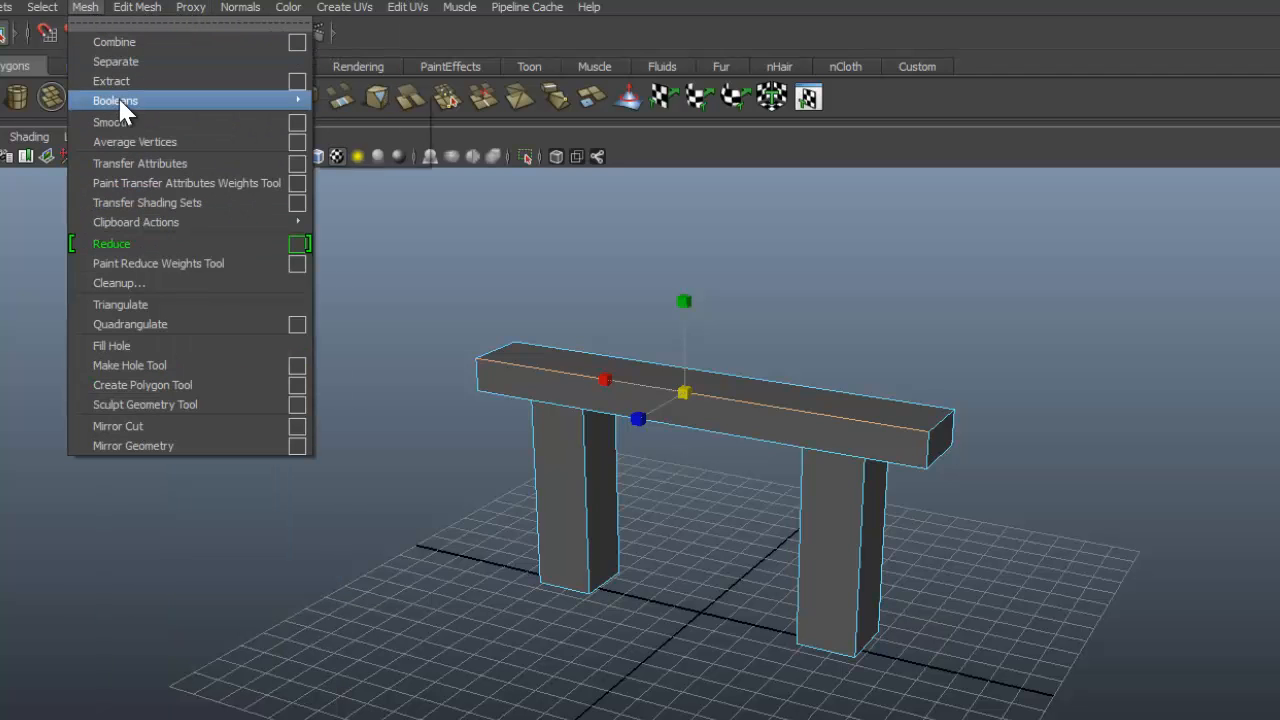
click(130, 121)
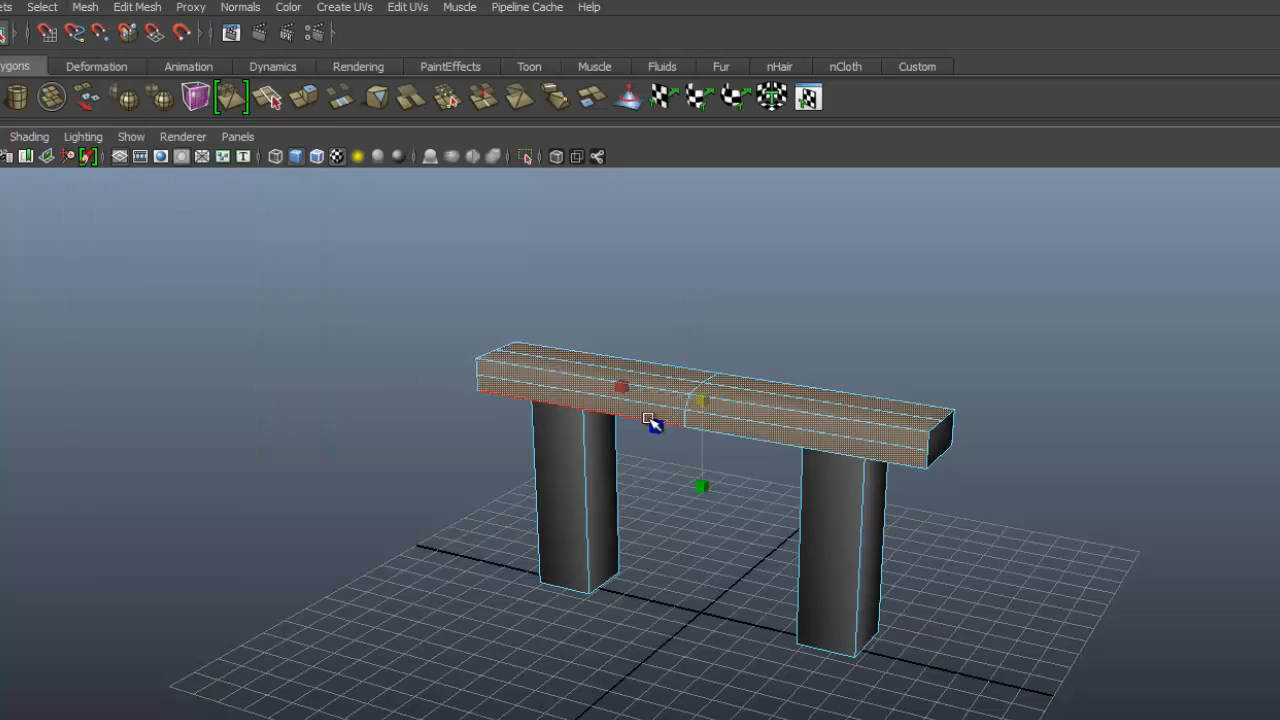
Try smoothing only the left half of the beam's front top edge using Smooth with 2 division levels.
alt+drag(731, 498, 677, 477)
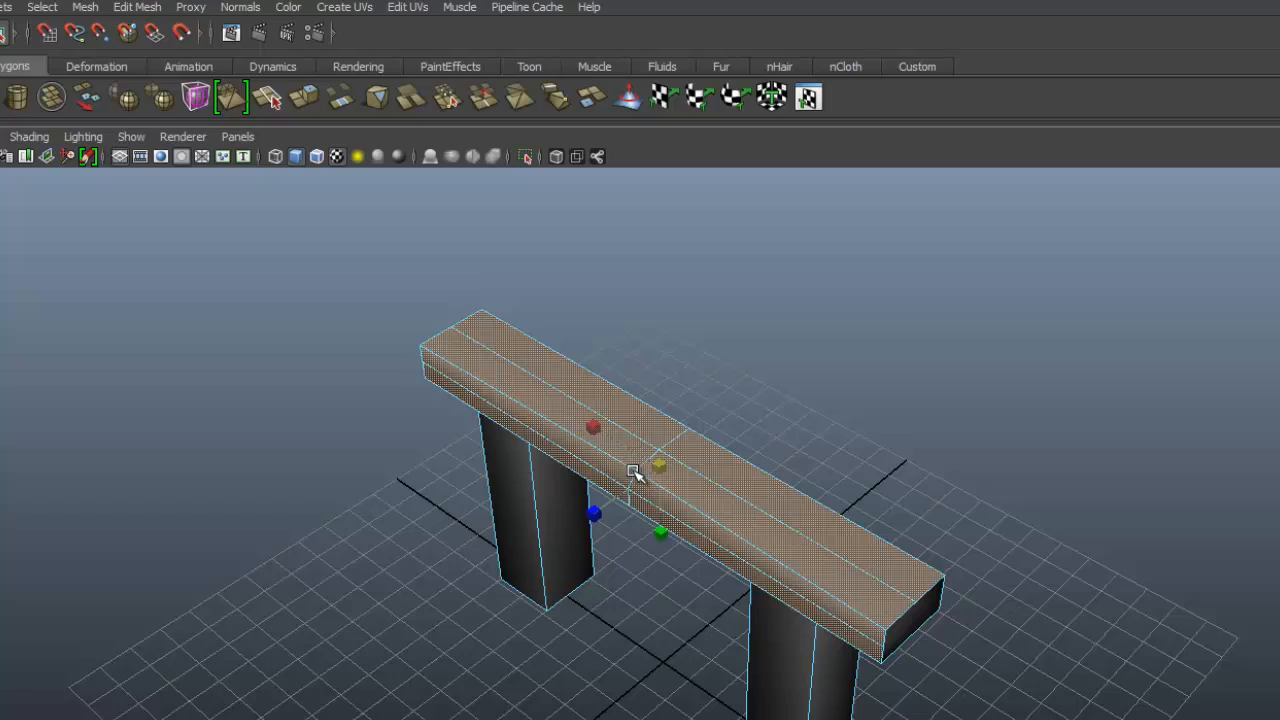
alt+drag(656, 516, 688, 495)
key(F10)
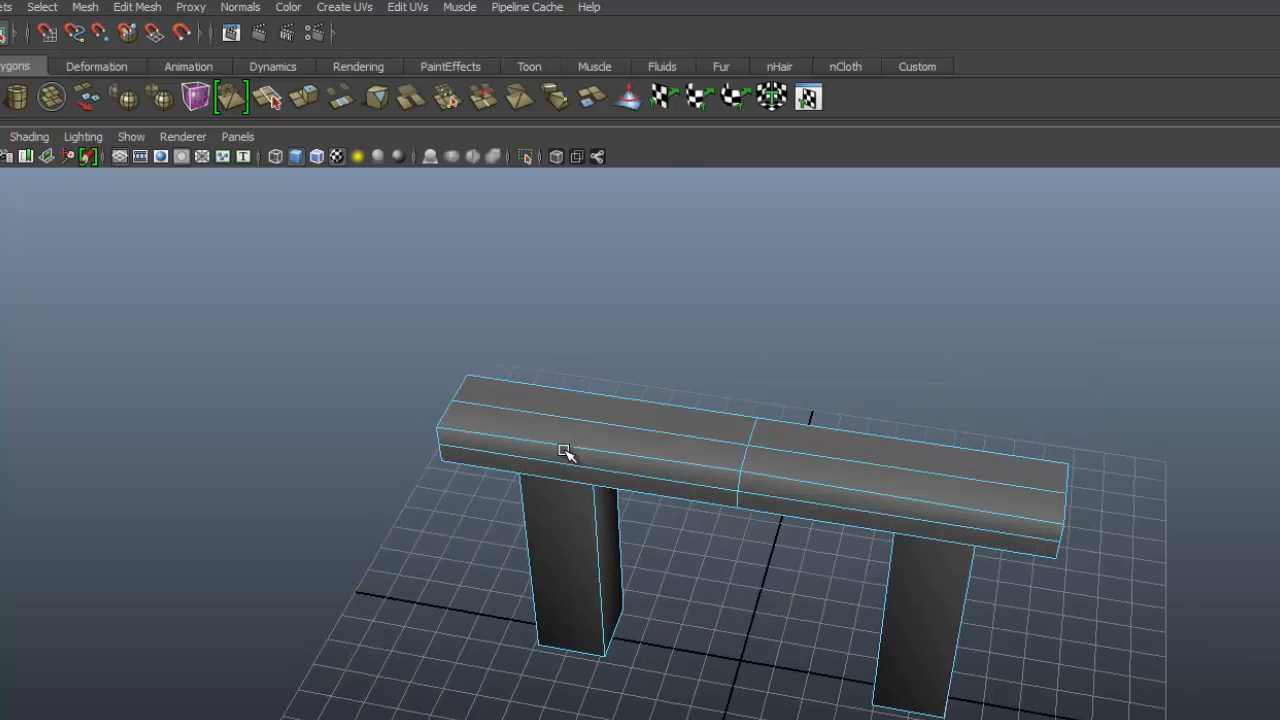
click(565, 446)
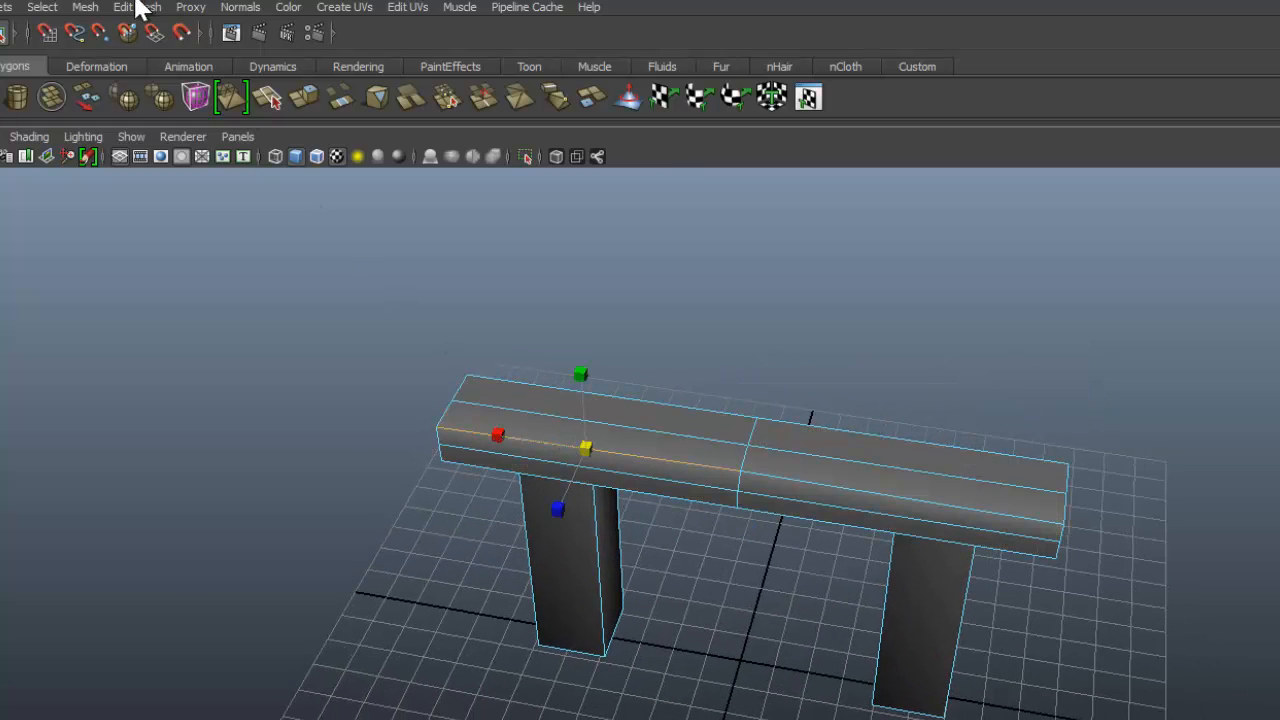
click(85, 7)
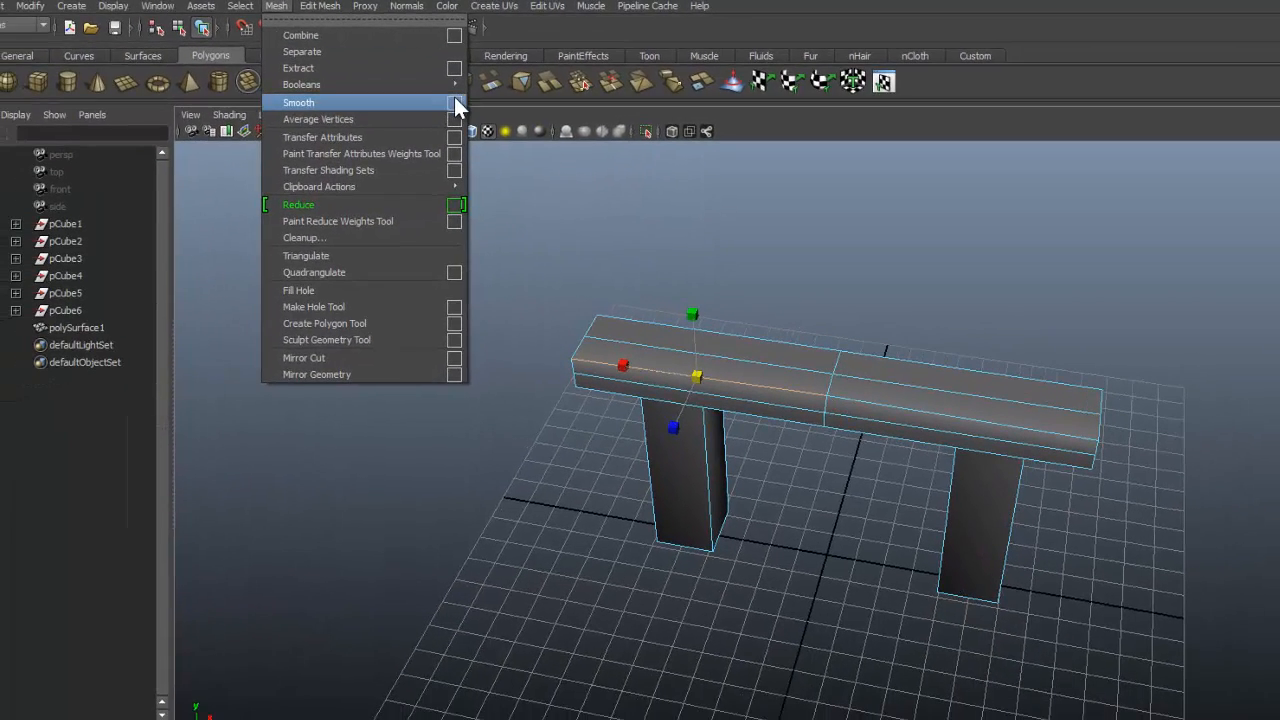
click(455, 101)
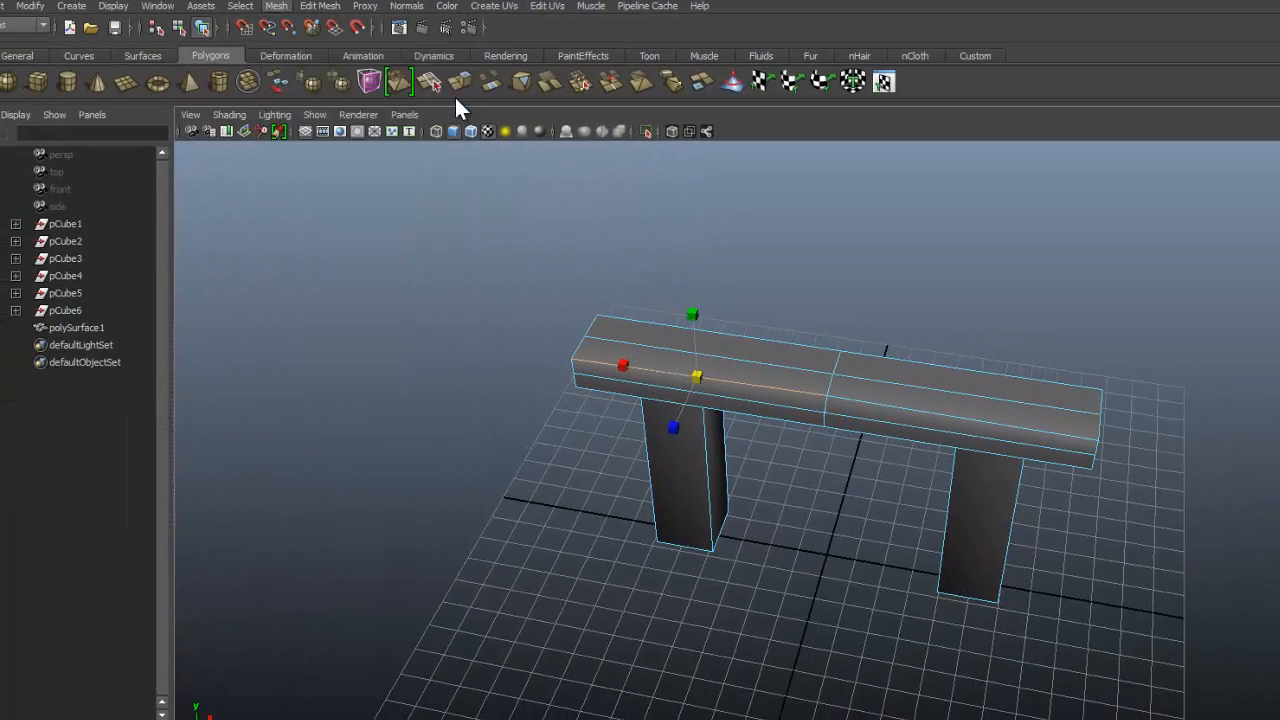
drag(328, 89, 299, 34)
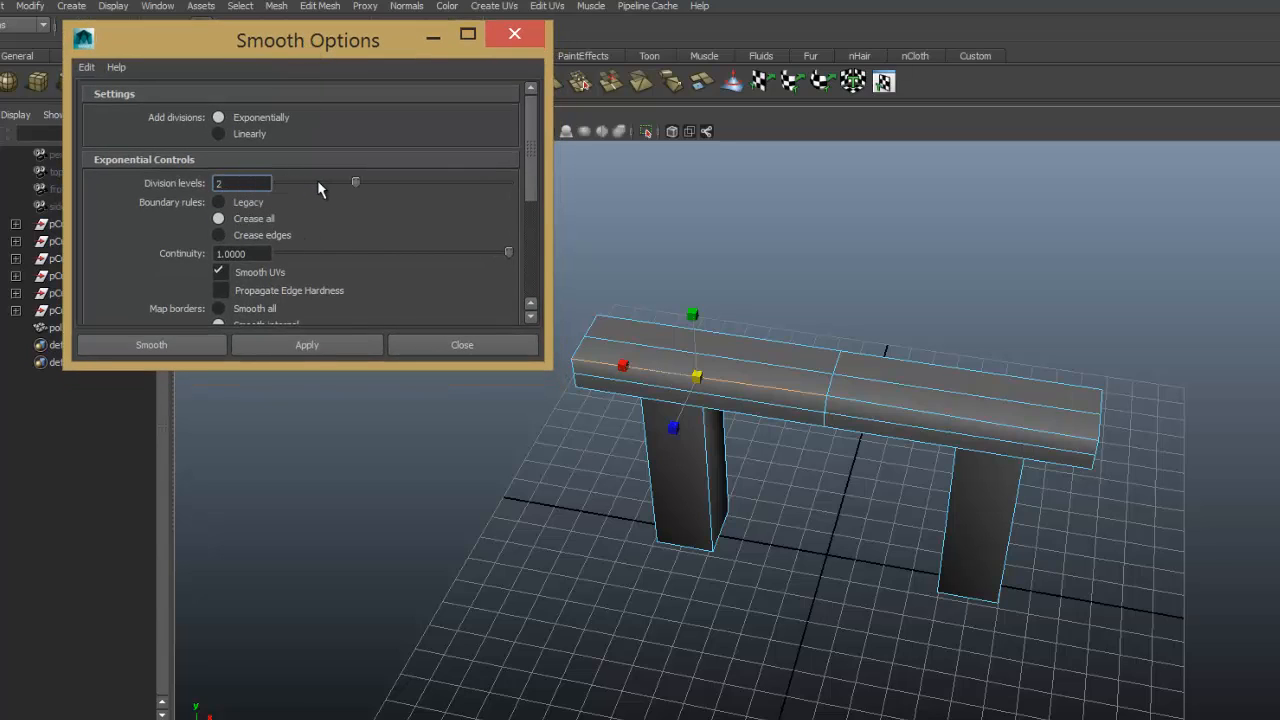
scroll(250, 225, down, 5)
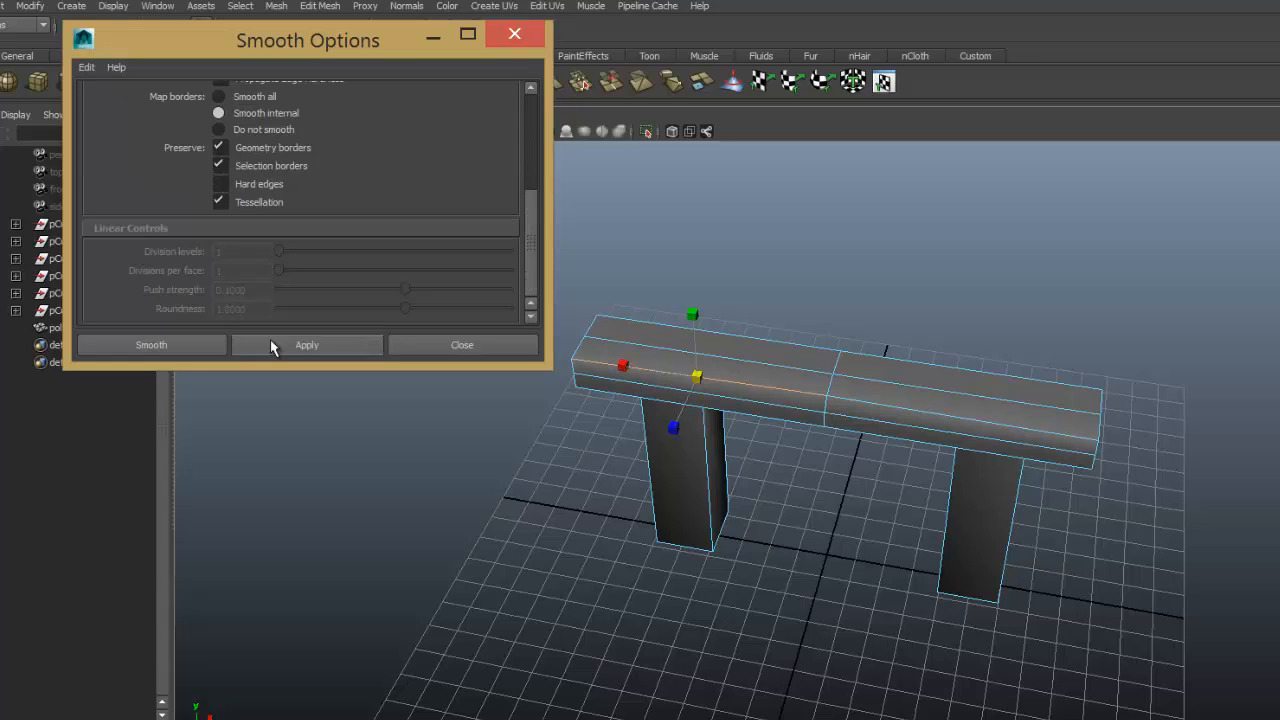
click(270, 341)
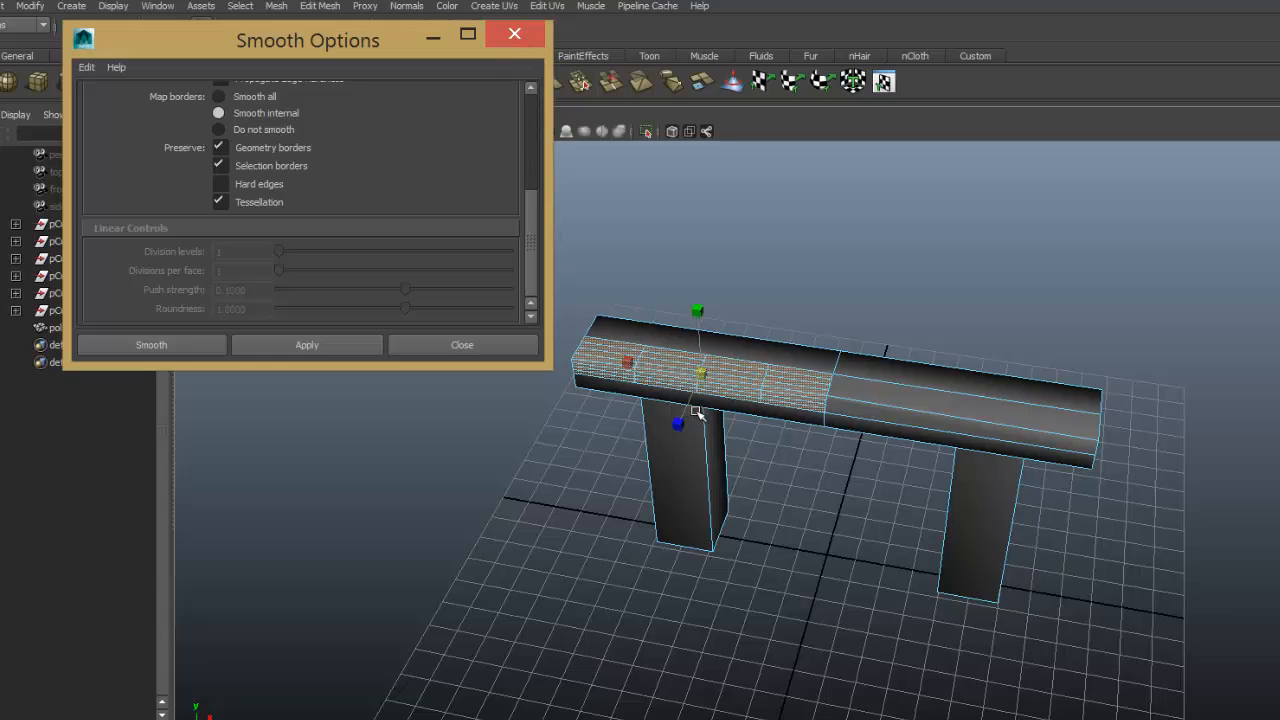
alt+drag(745, 466, 829, 450)
key(ctrl+z)
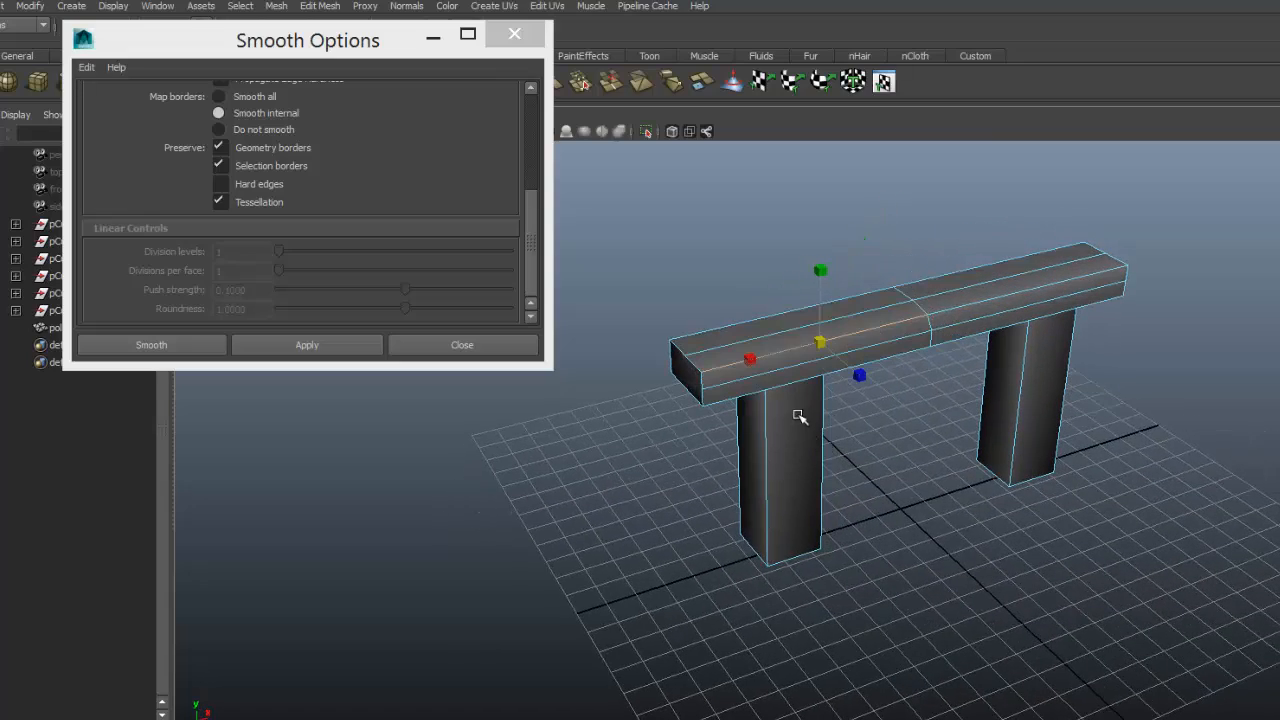
Select the front top corner vertex at the beam's left end and smooth it with 1 division level.
right_drag(702, 372, 668, 372)
click(702, 372)
drag(532, 244, 491, 138)
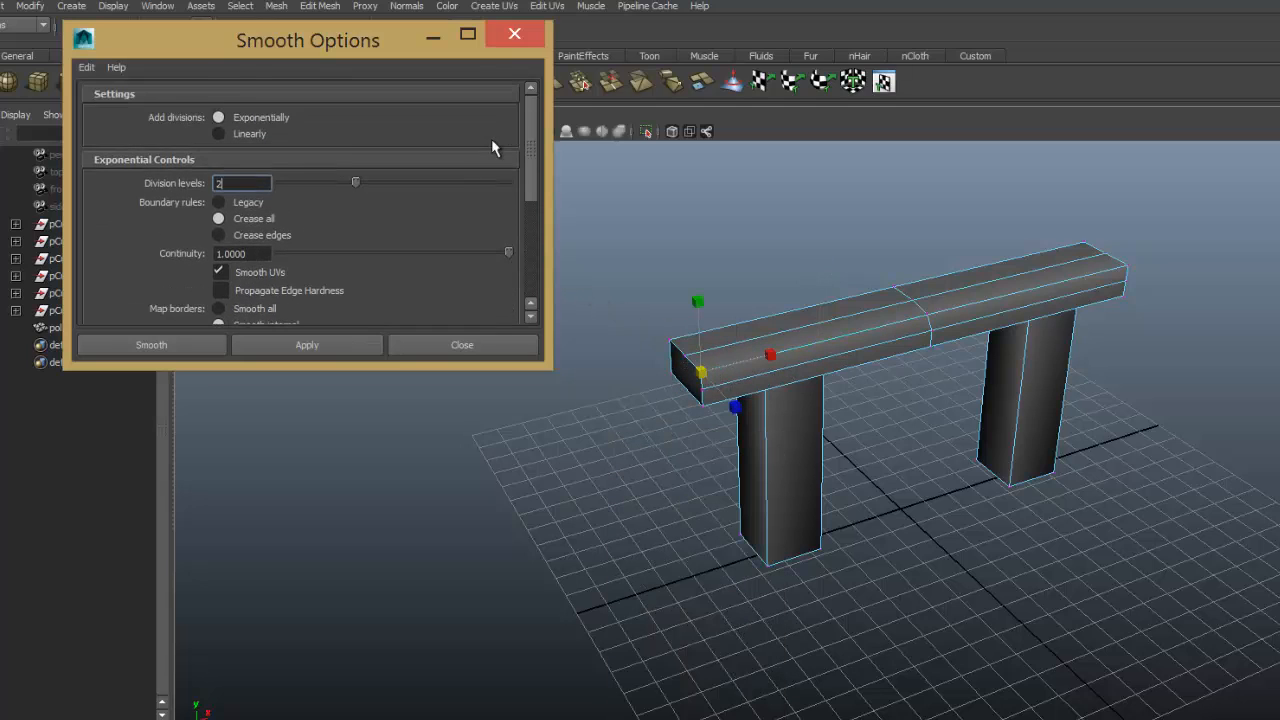
drag(349, 183, 306, 183)
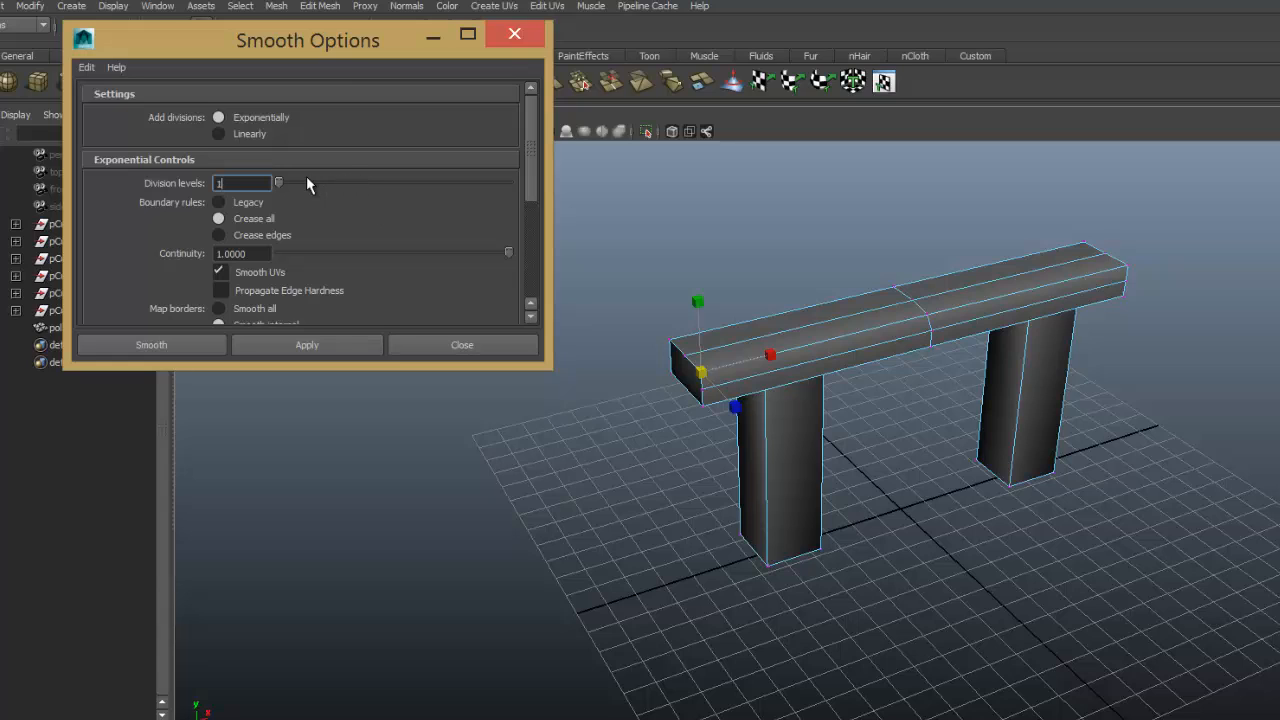
click(332, 352)
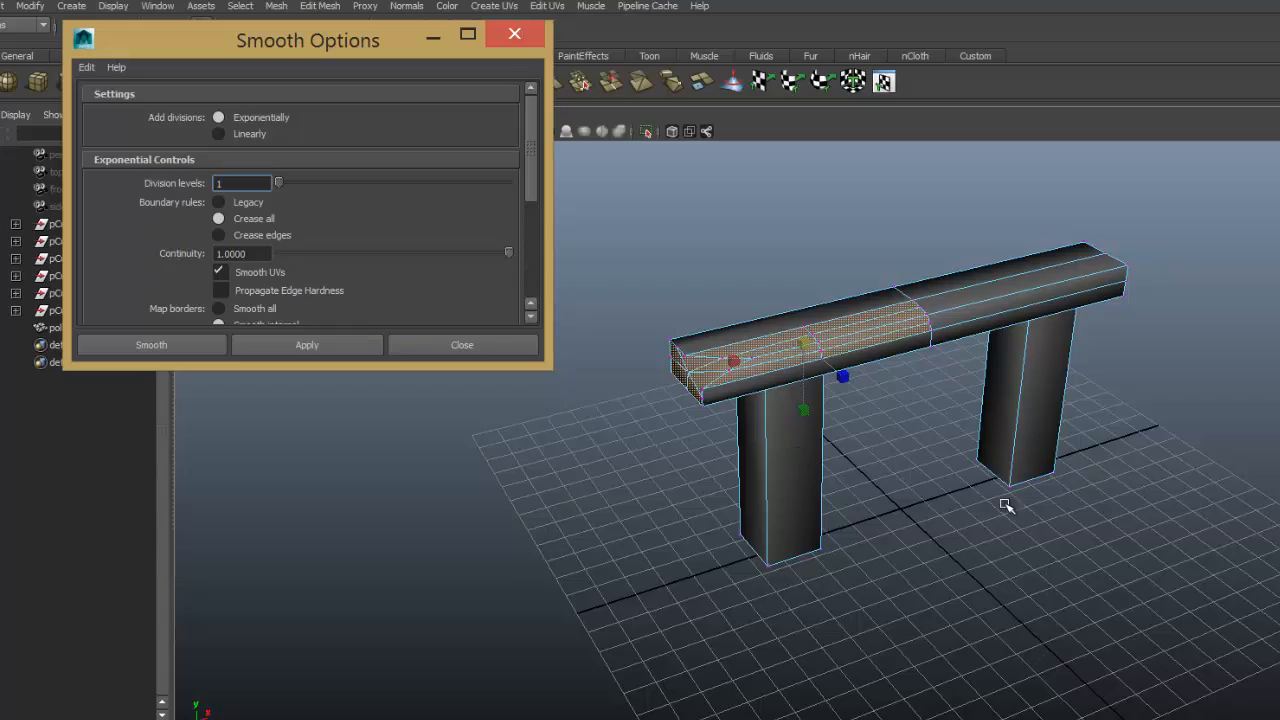
Move the front vertex near the beam's smoothed end outward from the face and slightly toward that end.
alt+drag(854, 514, 966, 518)
alt+drag(922, 432, 977, 420)
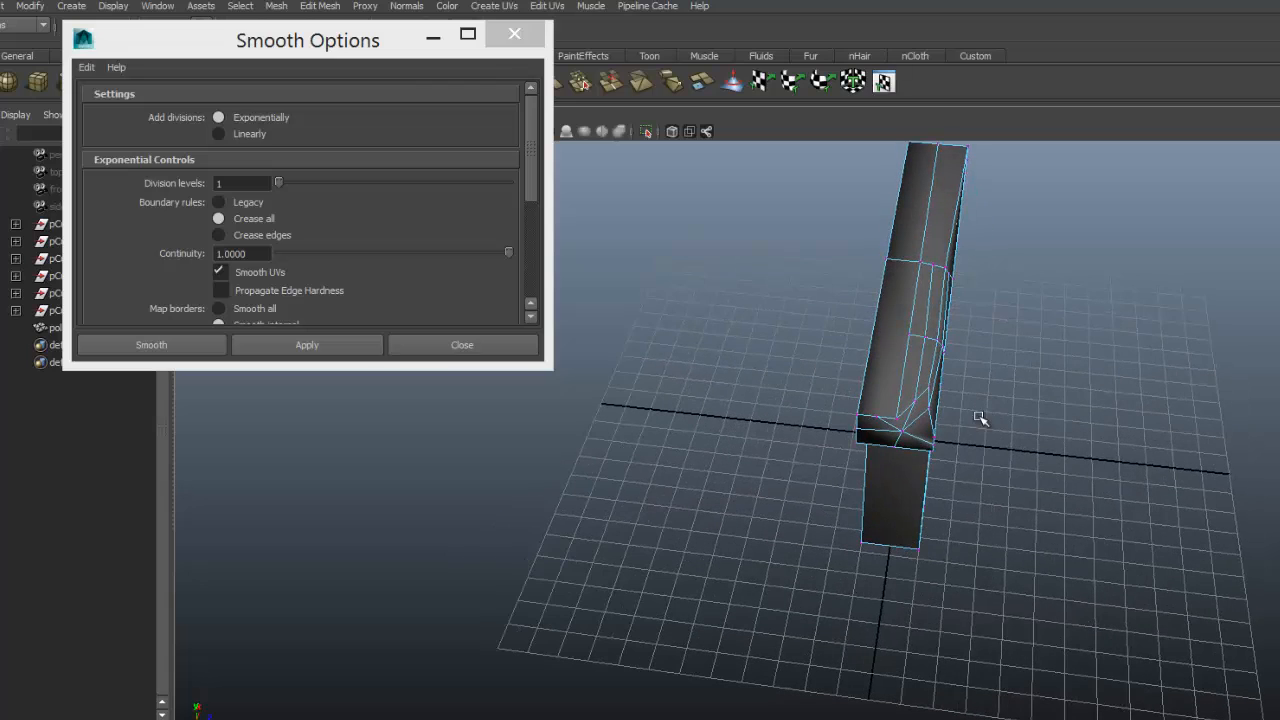
click(928, 386)
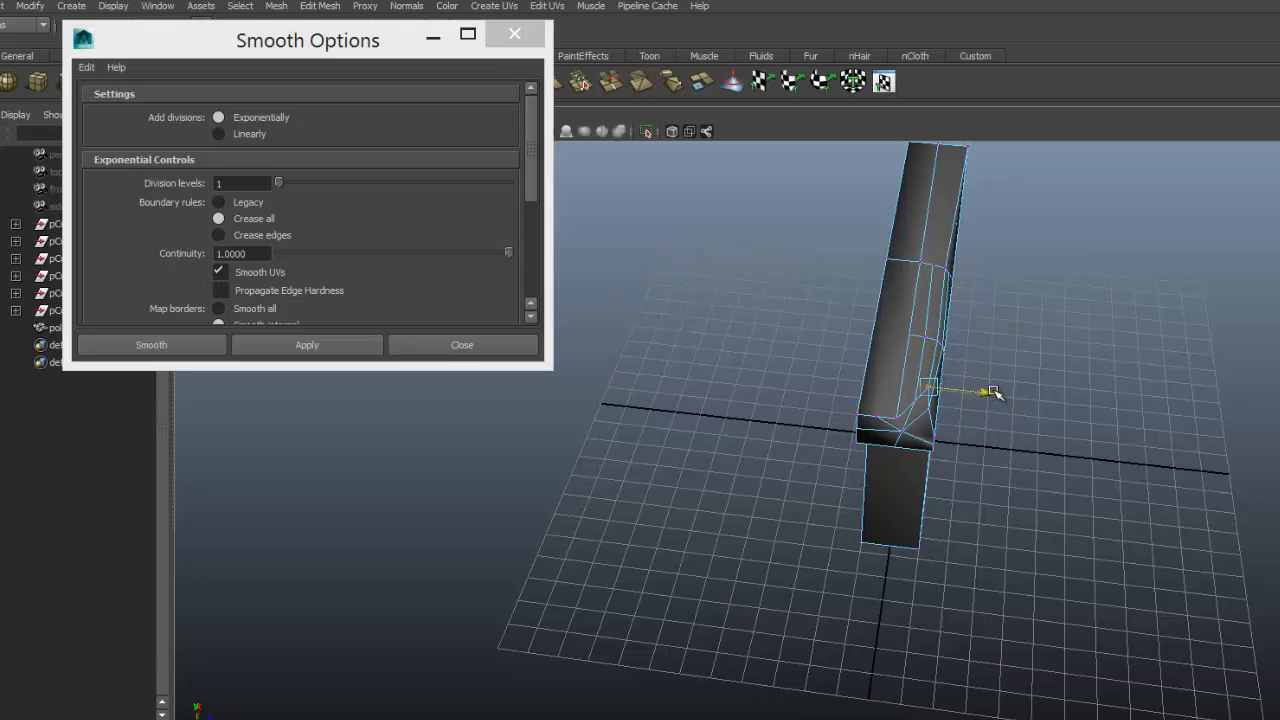
drag(993, 391, 864, 370)
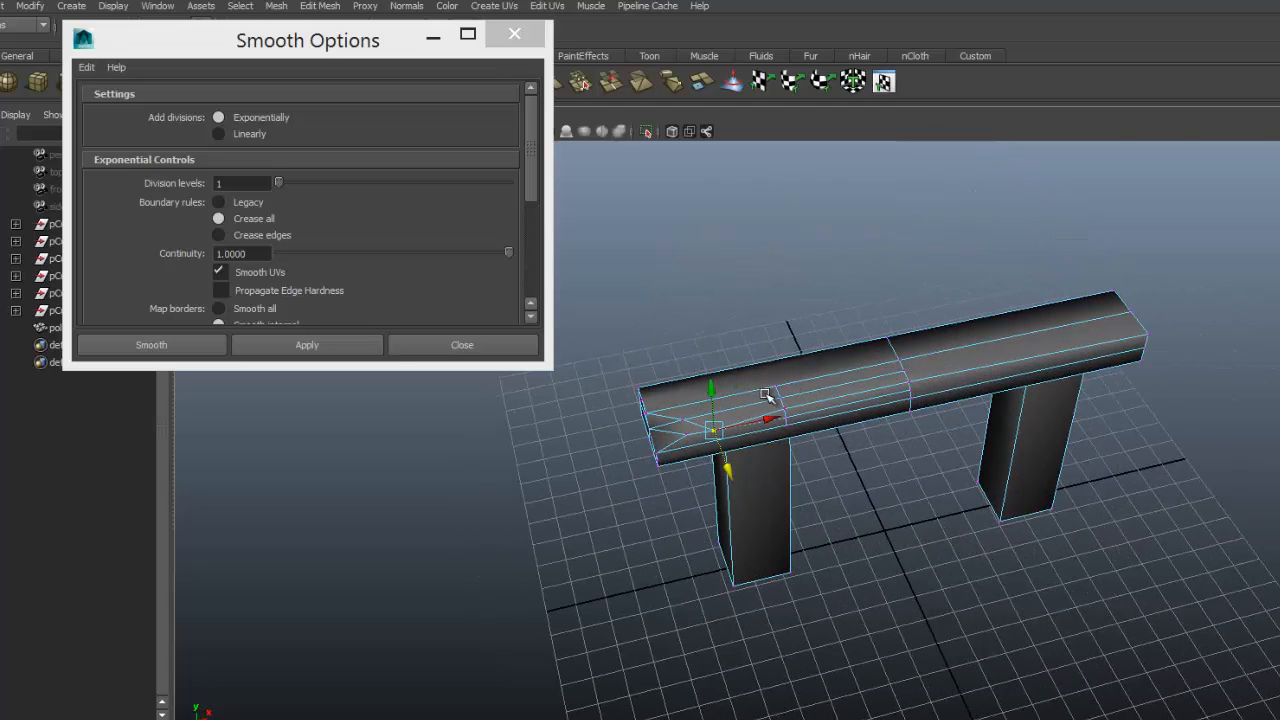
drag(766, 417, 759, 423)
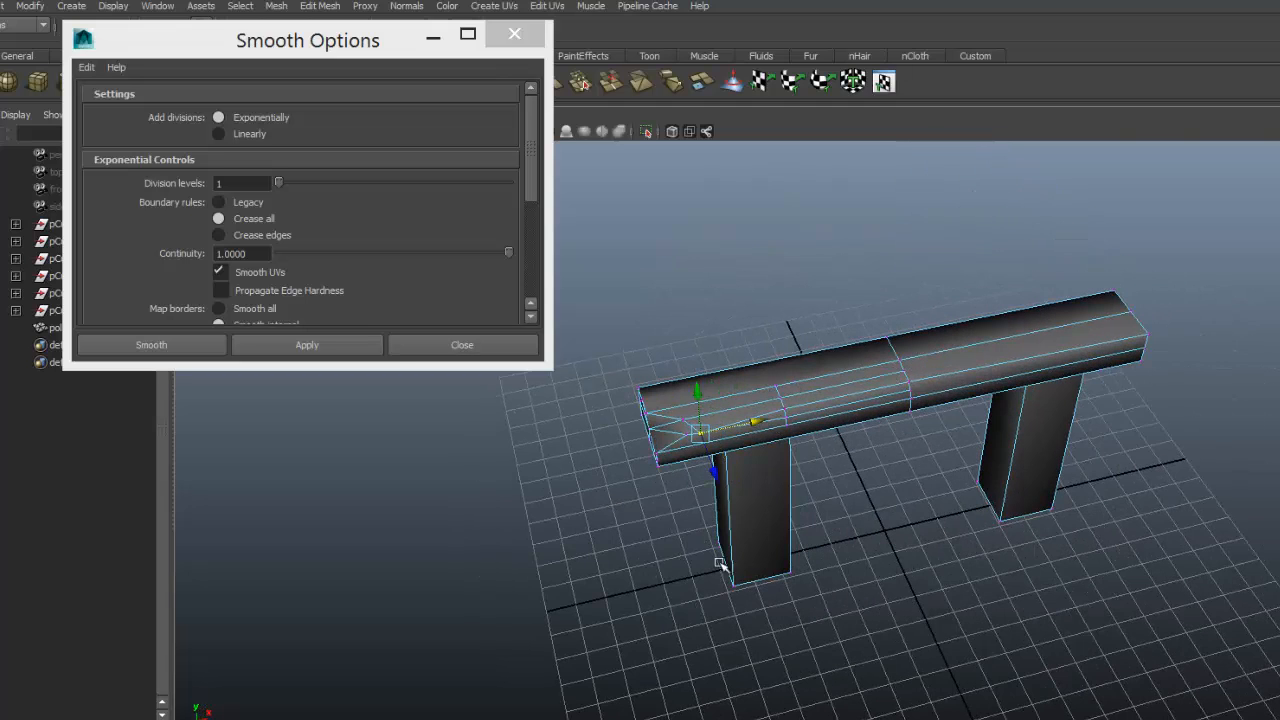
alt+drag(705, 605, 759, 575)
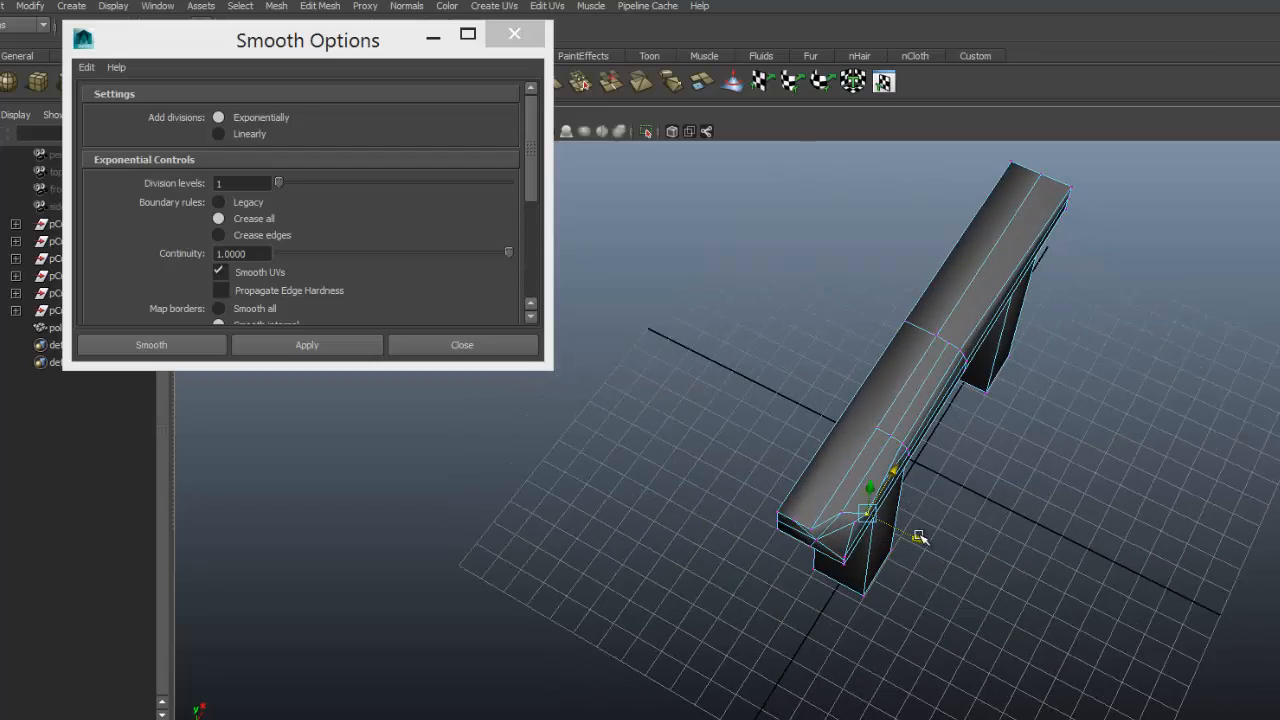
alt+drag(1000, 509, 917, 574)
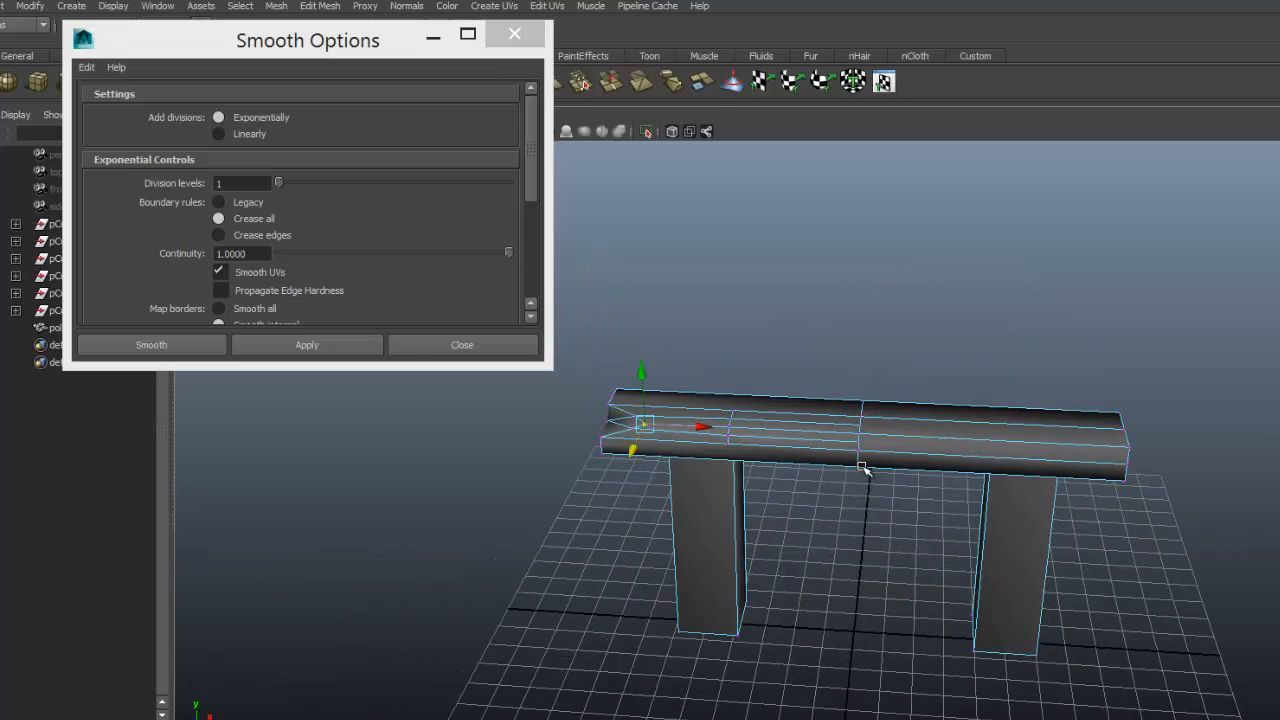
Raise the vertex at the middle of the beam's lower front edge slightly.
alt+drag(866, 506, 743, 571)
alt+drag(708, 622, 815, 478)
drag(838, 412, 836, 406)
mouse_move(843, 556)
alt+mouse_down()
mouse_move(880, 654)
mouse_move(877, 589)
mouse_move(883, 609)
mouse_move(862, 553)
alt+mouse_up()
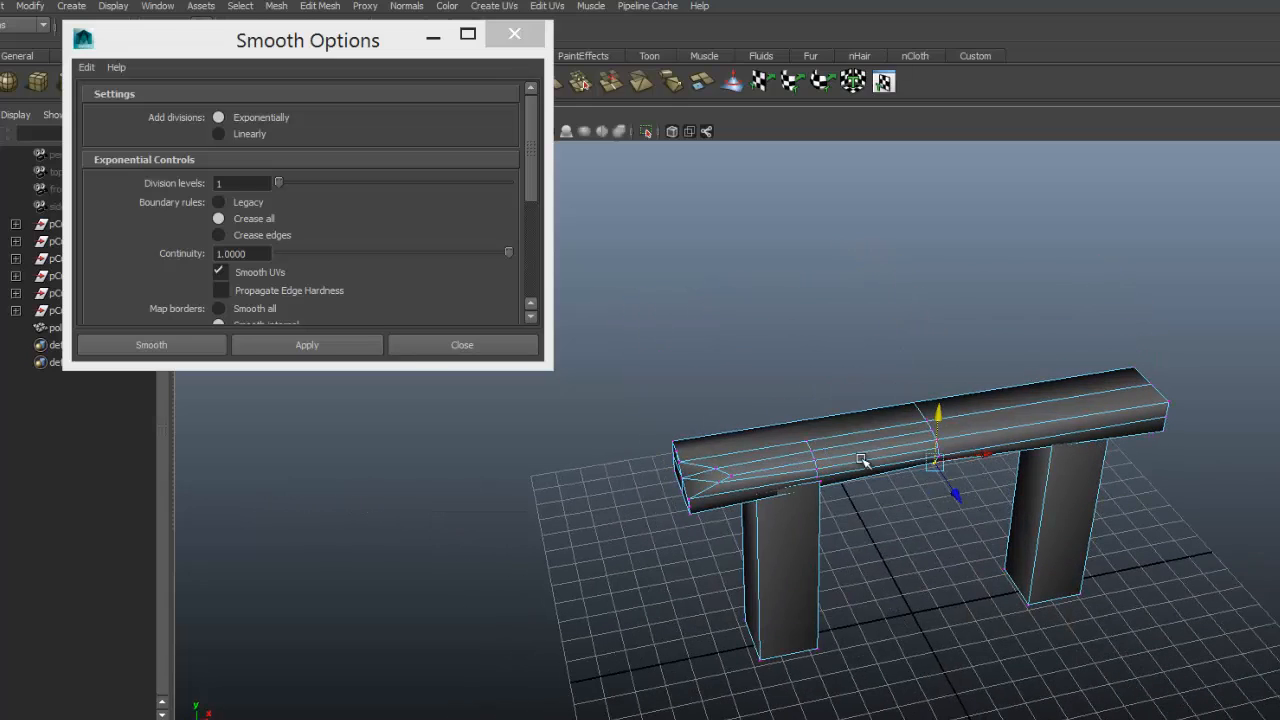
Select the whole bench in object mode, preview it with smooth mesh display, and return it to the unsmoothed display.
right_drag(862, 460, 906, 450)
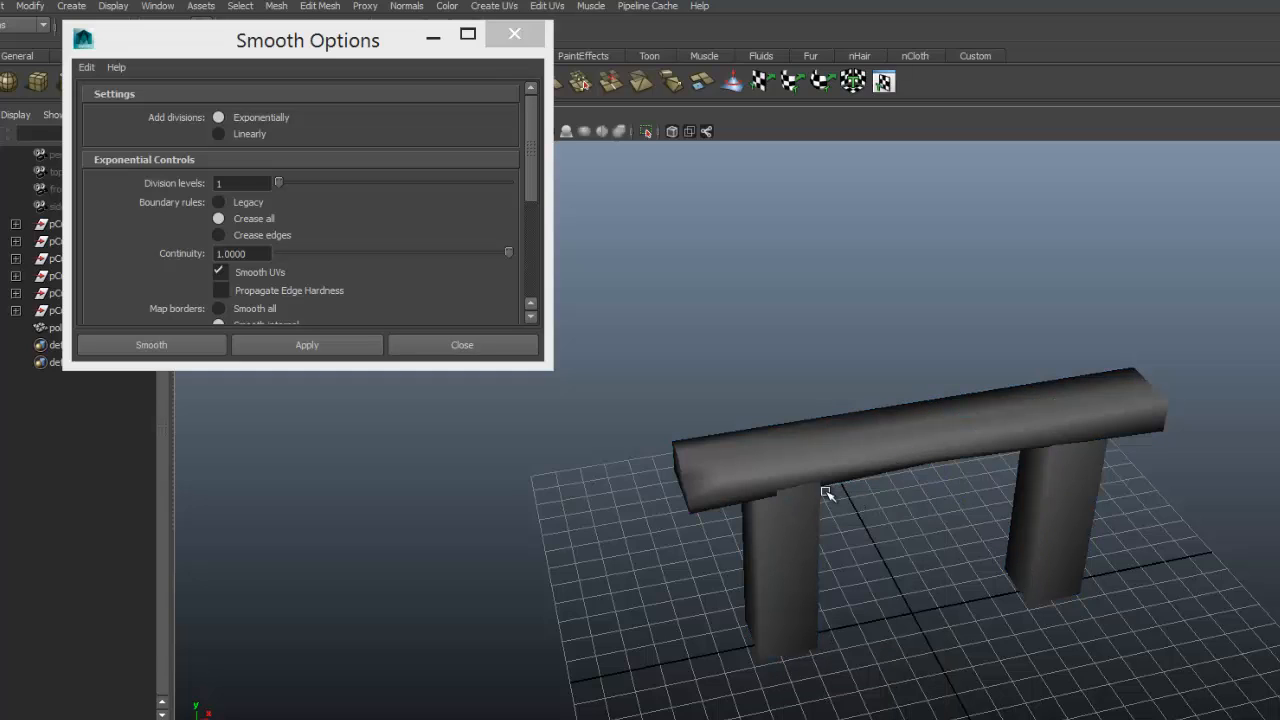
click(805, 458)
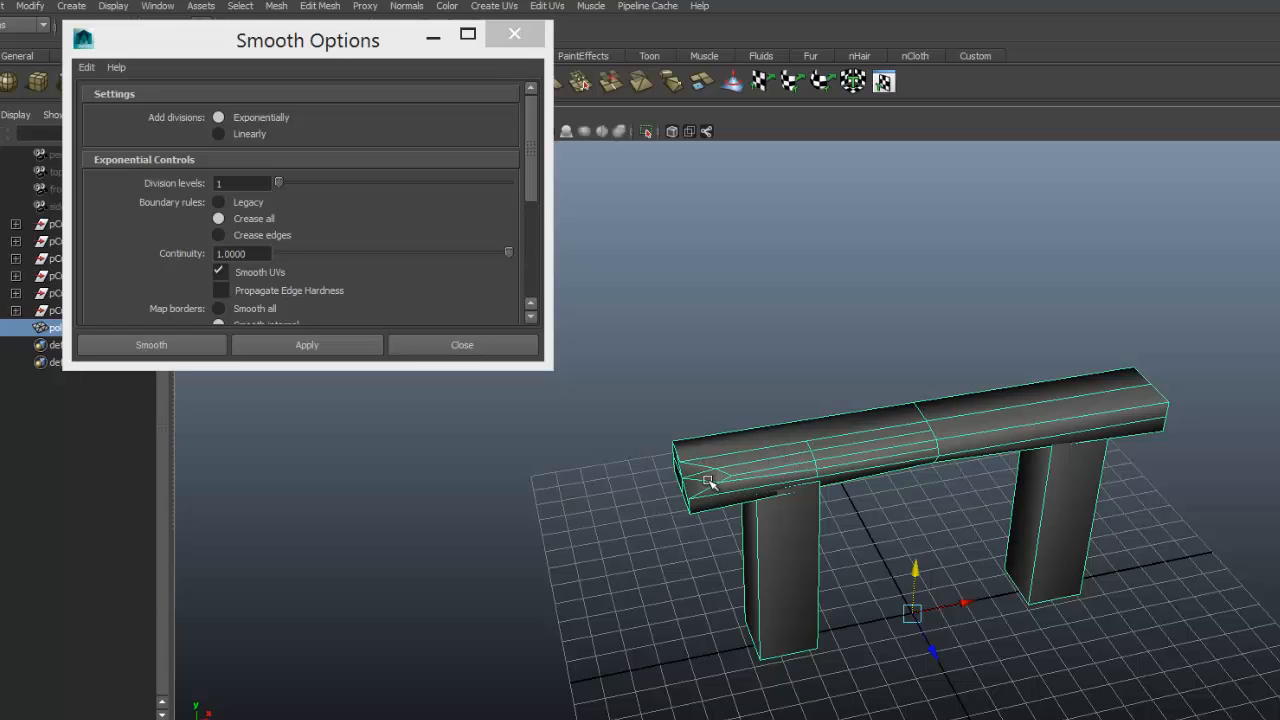
key(3)
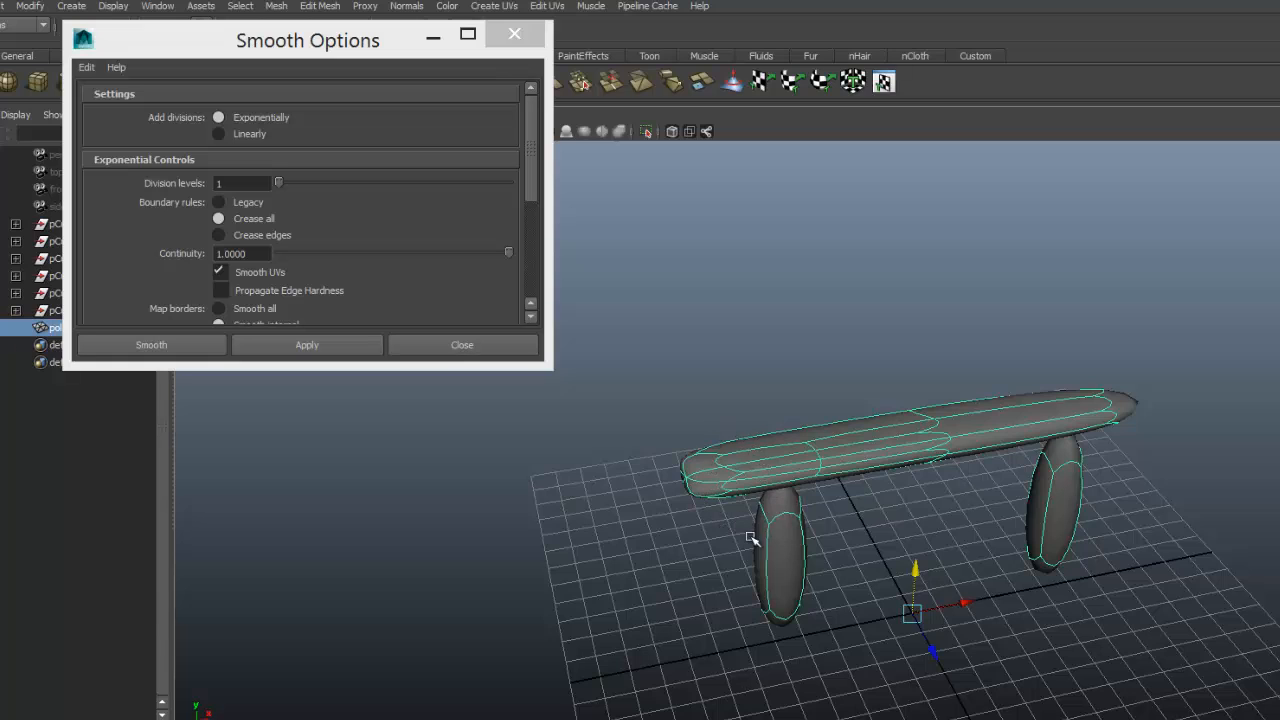
mouse_move(862, 655)
alt+mouse_down()
mouse_move(839, 605)
mouse_move(865, 631)
alt+mouse_up()
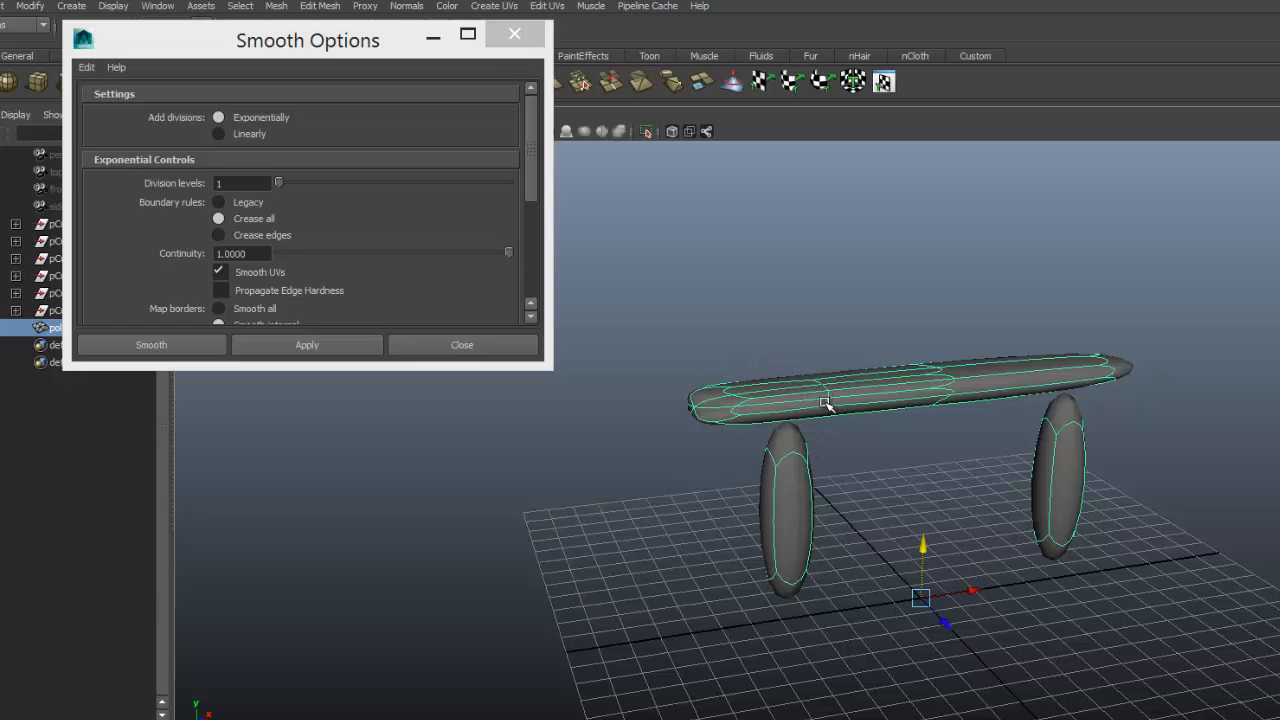
key(ctrl+z)
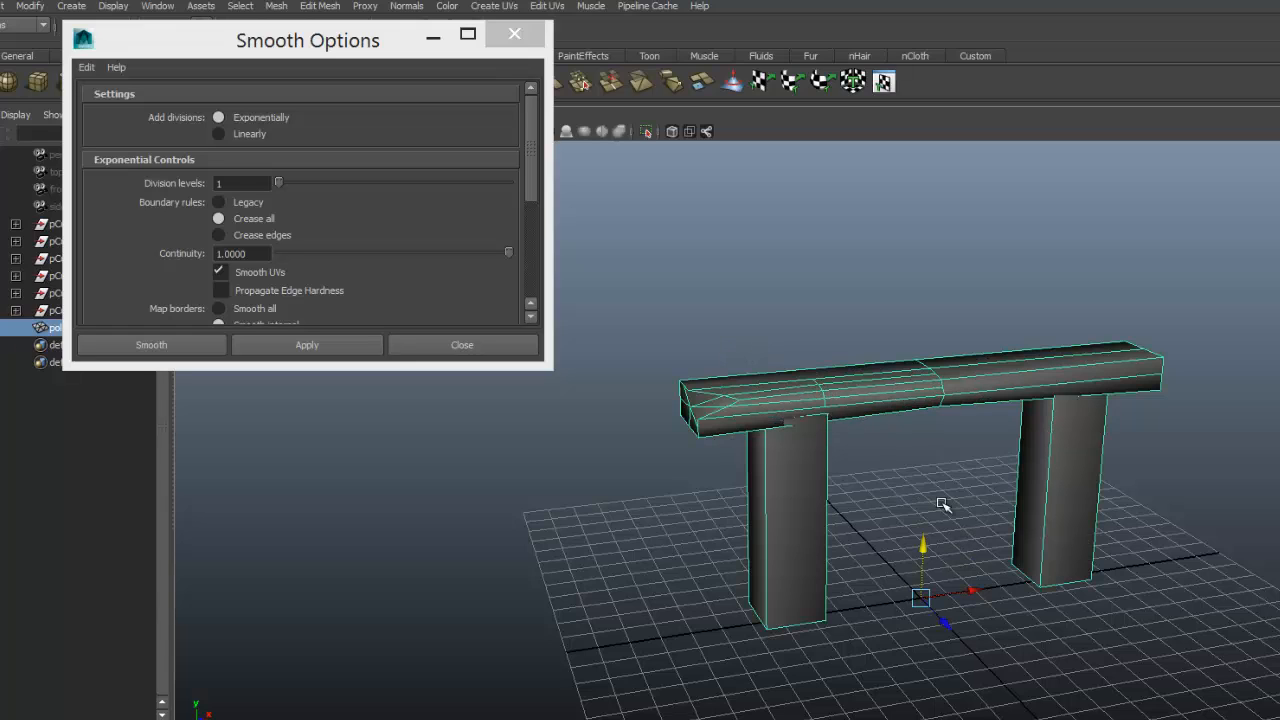
Select the vertex on the front edge at the beam's smoothed end and move it slightly inward along the beam's length.
alt+drag(906, 420, 880, 432)
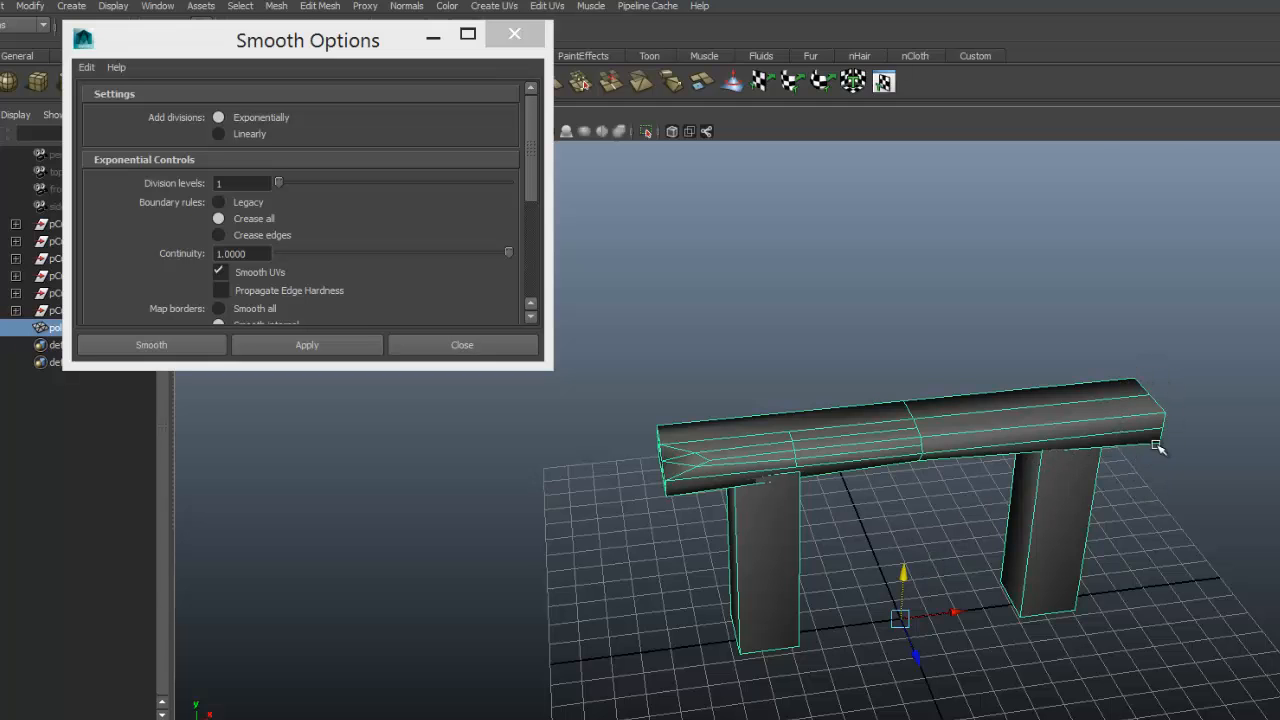
alt+drag(1159, 451, 1078, 440)
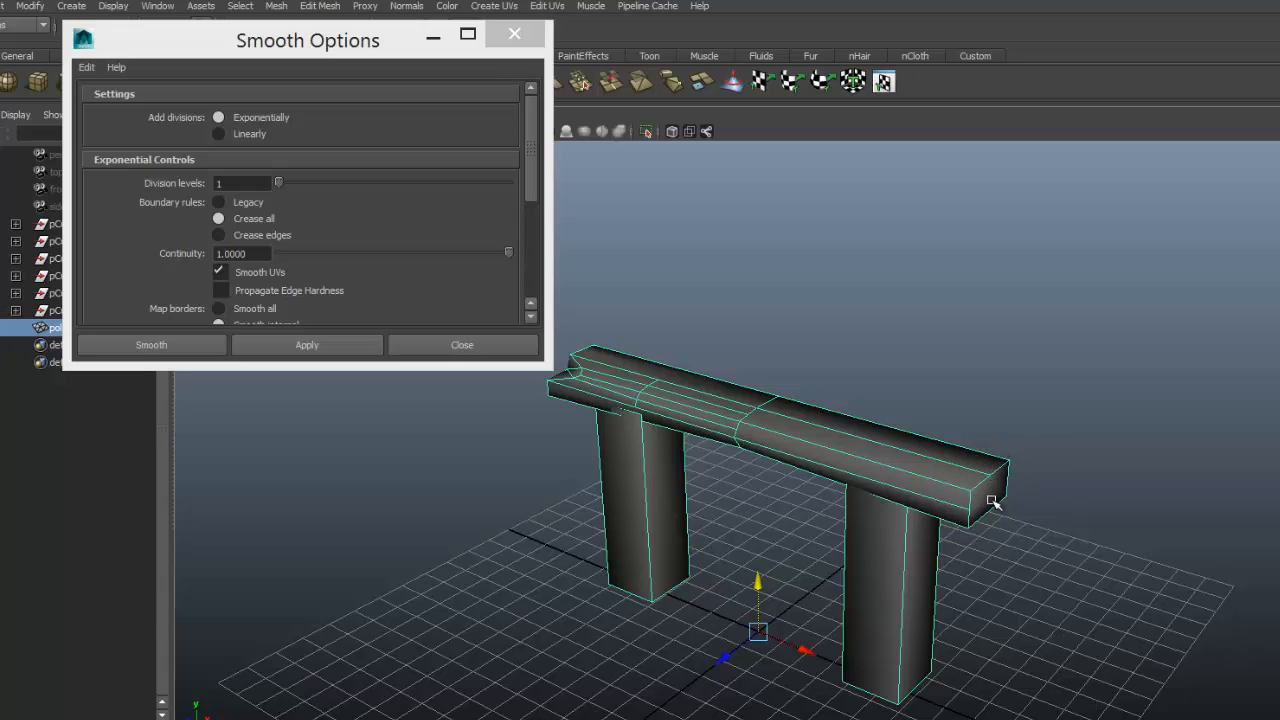
alt+drag(962, 542, 1005, 546)
alt+drag(1020, 600, 1047, 576)
scroll(914, 478, up, 5)
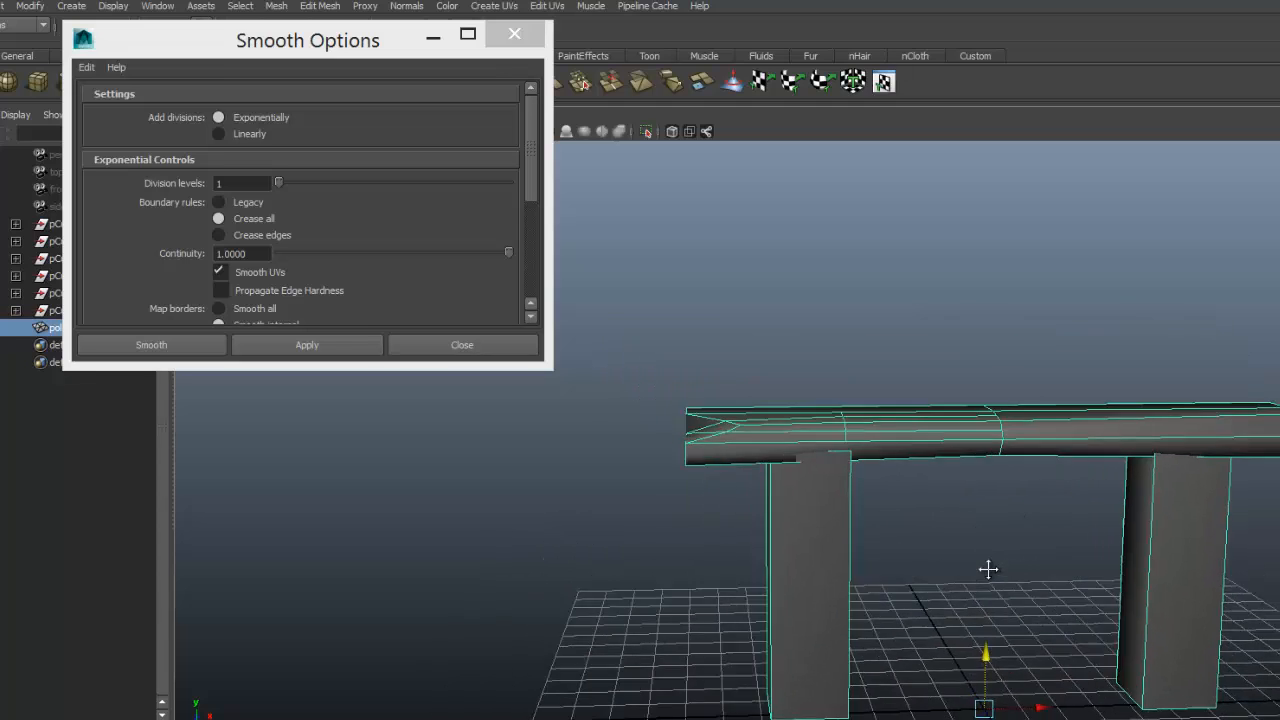
right_drag(963, 434, 888, 430)
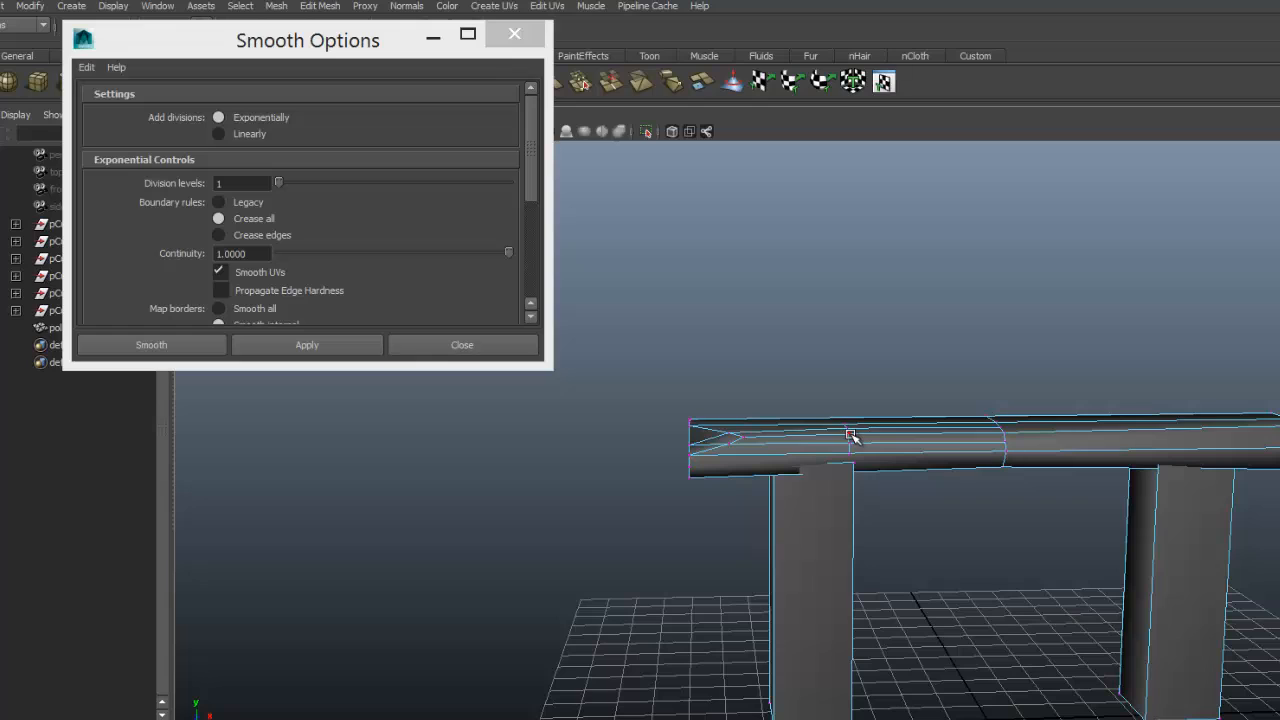
click(851, 437)
click(952, 614)
click(850, 442)
click(866, 540)
click(690, 458)
drag(734, 458, 750, 457)
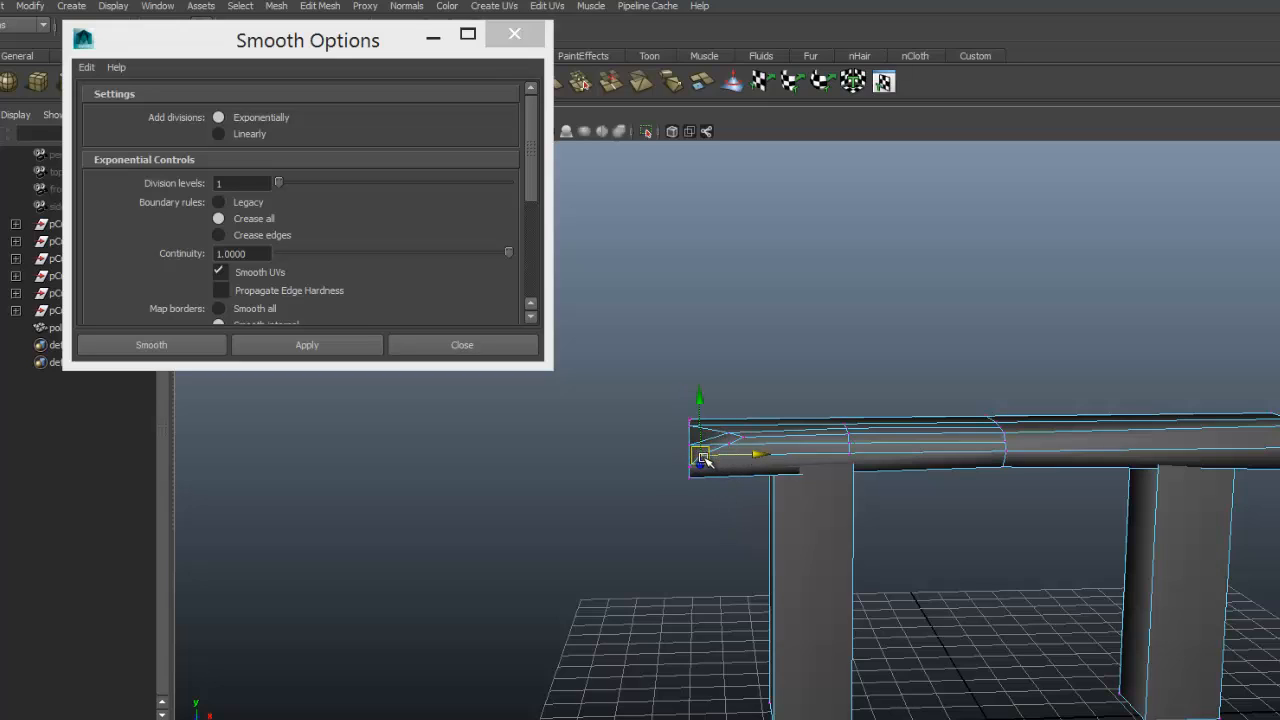